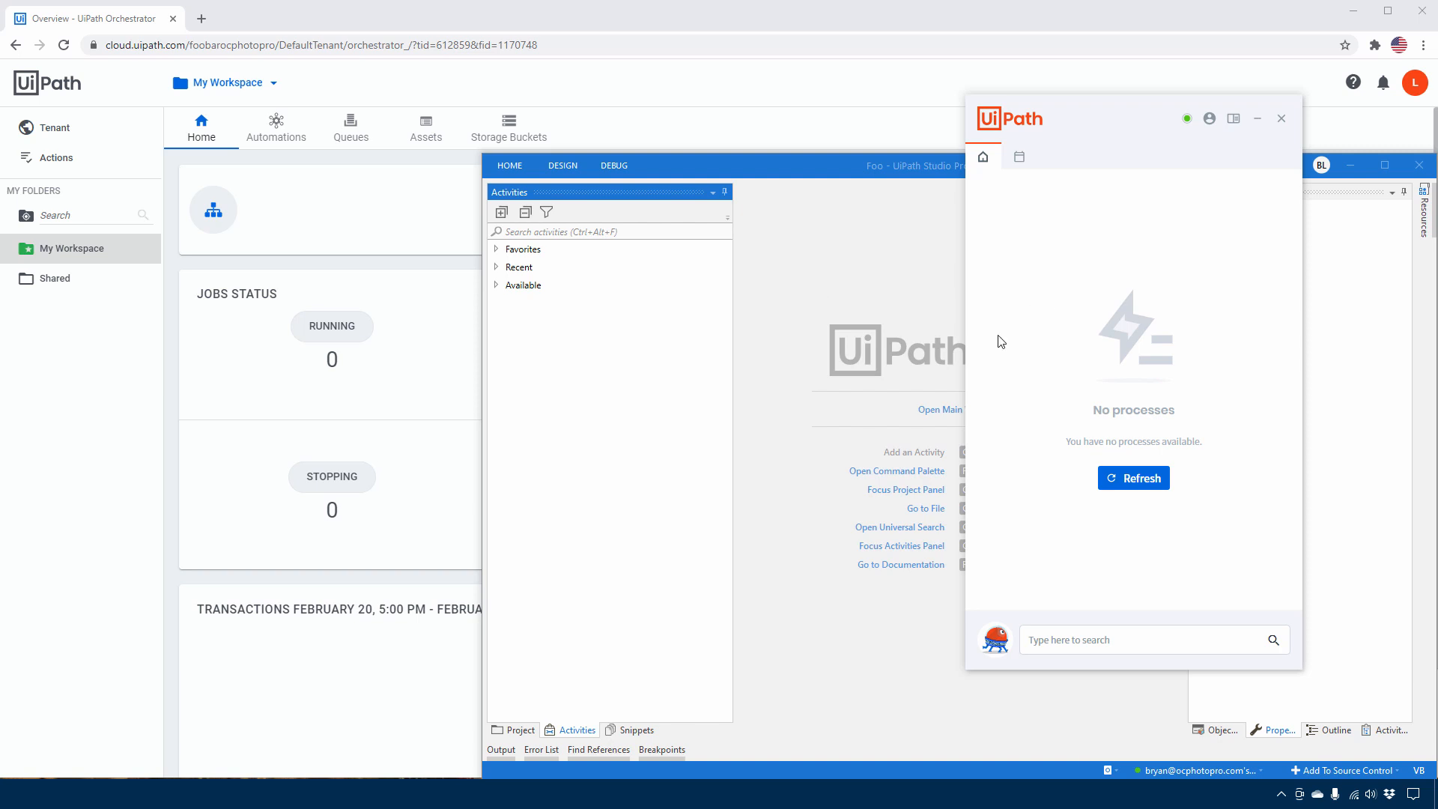
Open the UiPath Assistant window from the hidden system tray icons
mouse_move(727, 169)
mouse_down()
mouse_move(681, 145)
mouse_move(722, 164)
mouse_up()
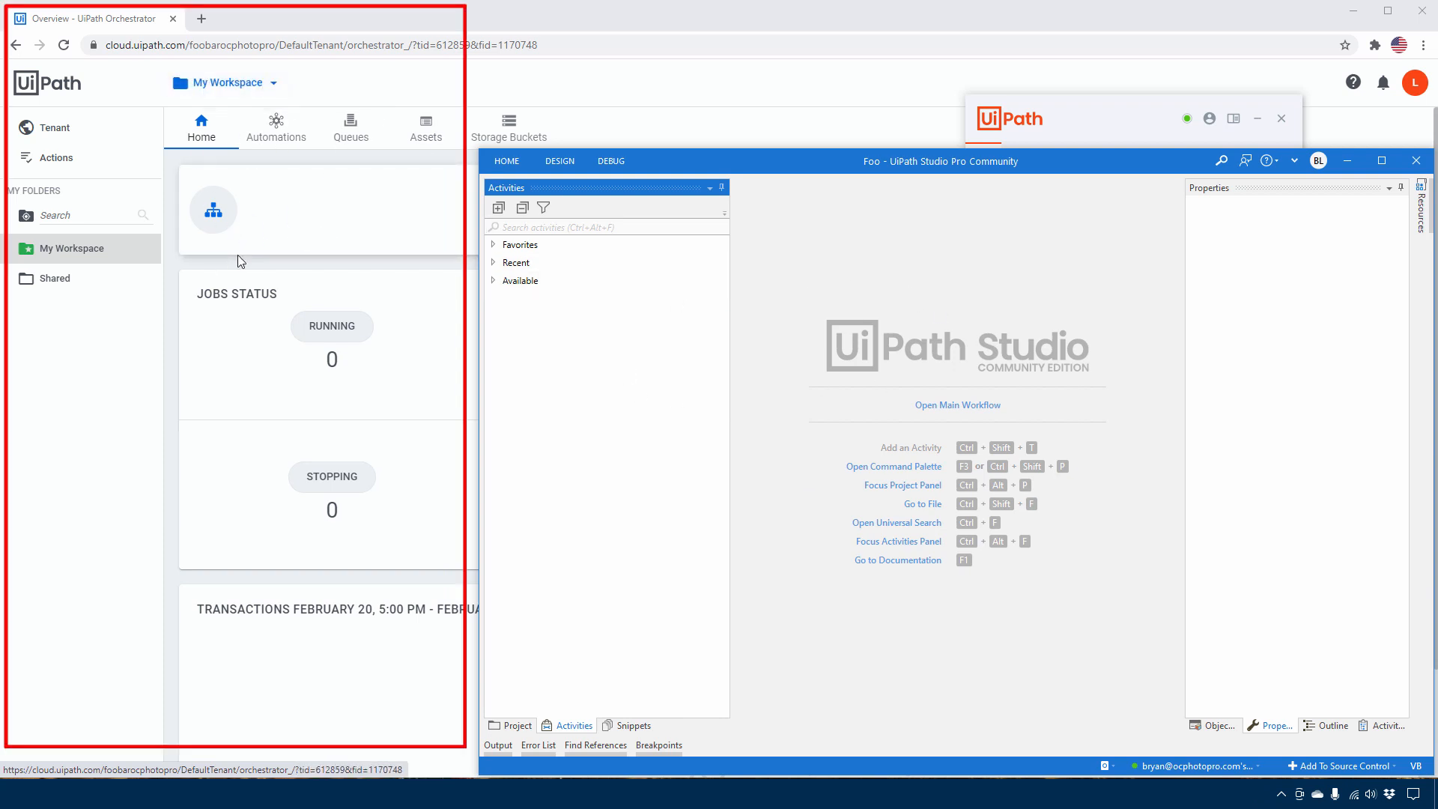
click(1281, 796)
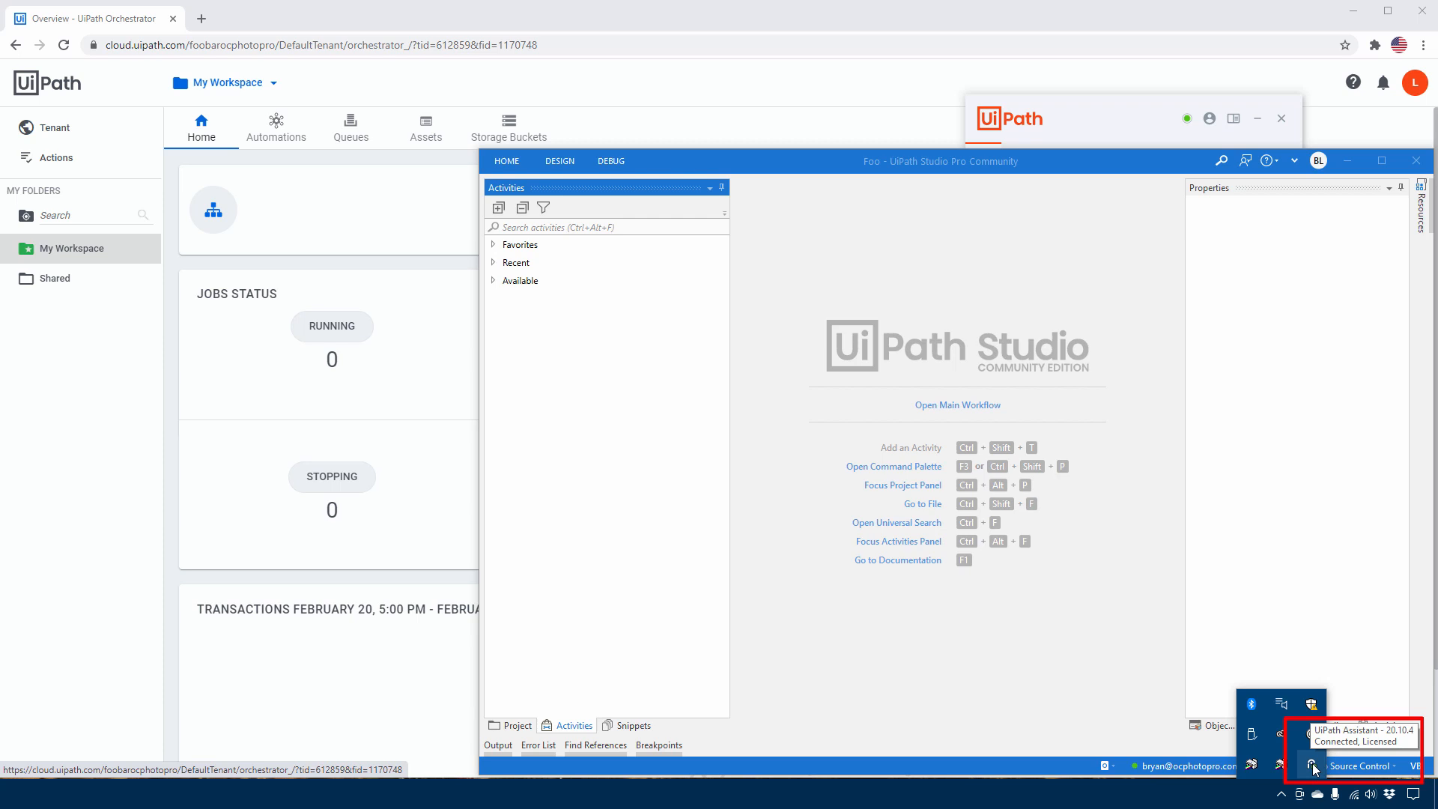
click(1312, 766)
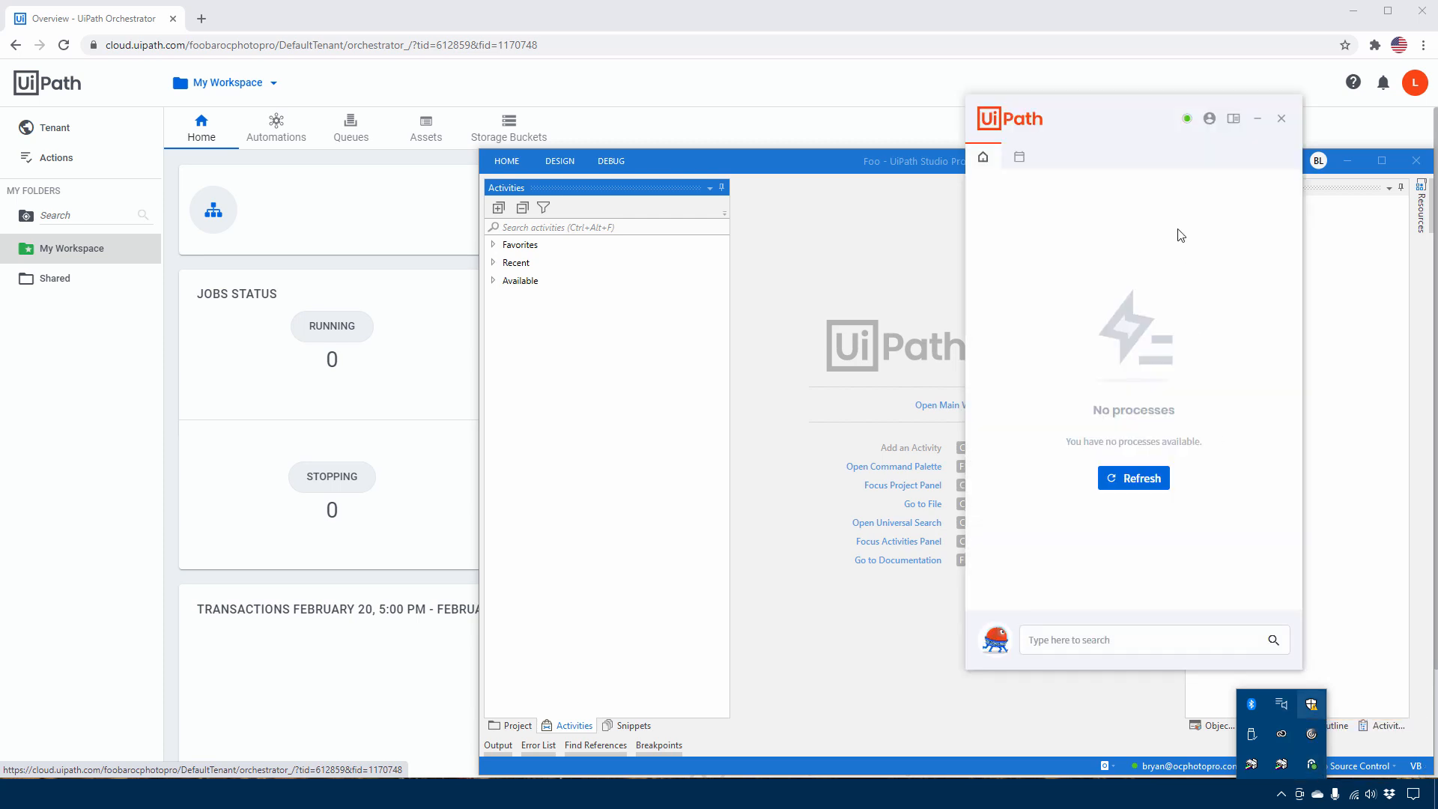
drag(1123, 112, 1139, 125)
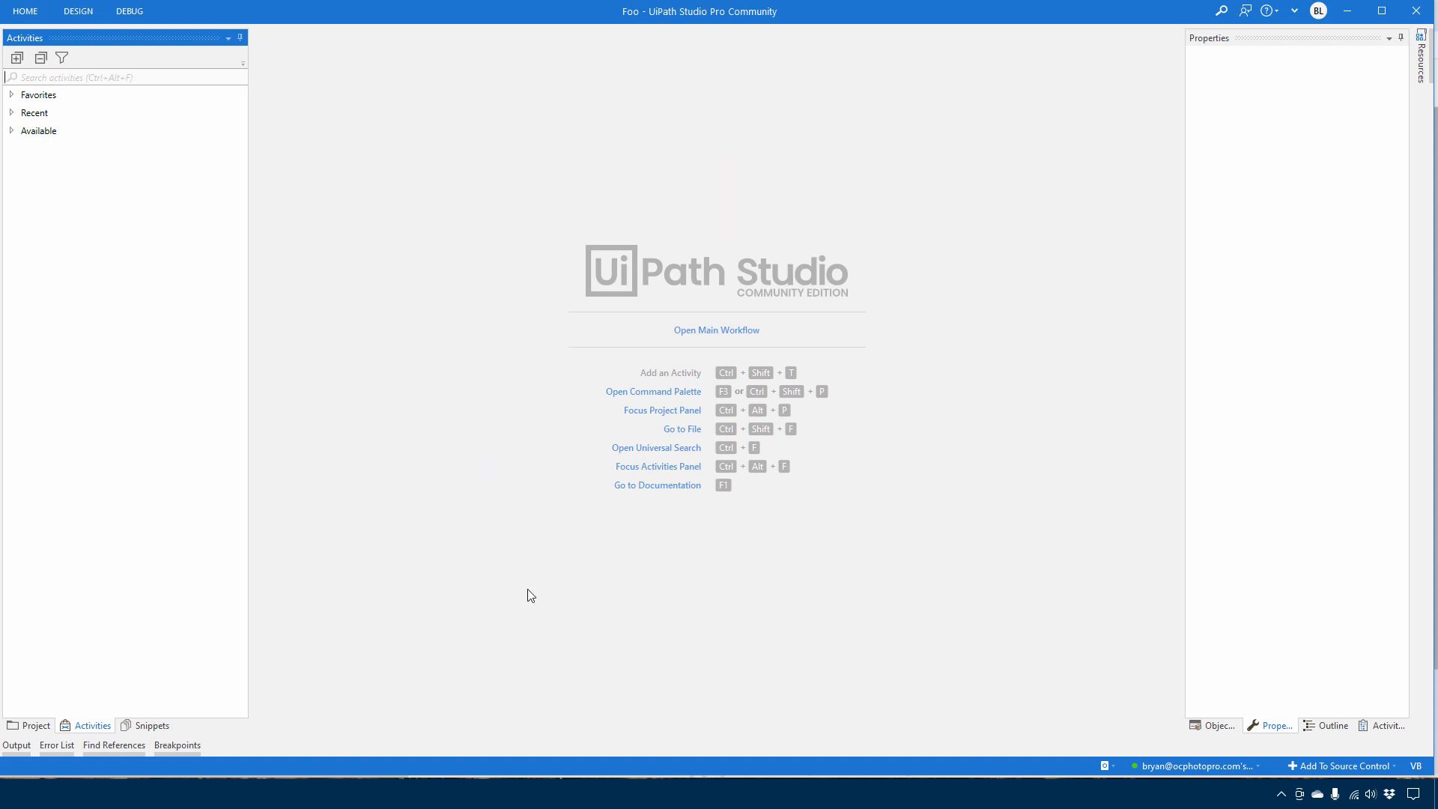
Start a new blank Process project in UiPath Studio and name it MySimpleProcess
click(26, 11)
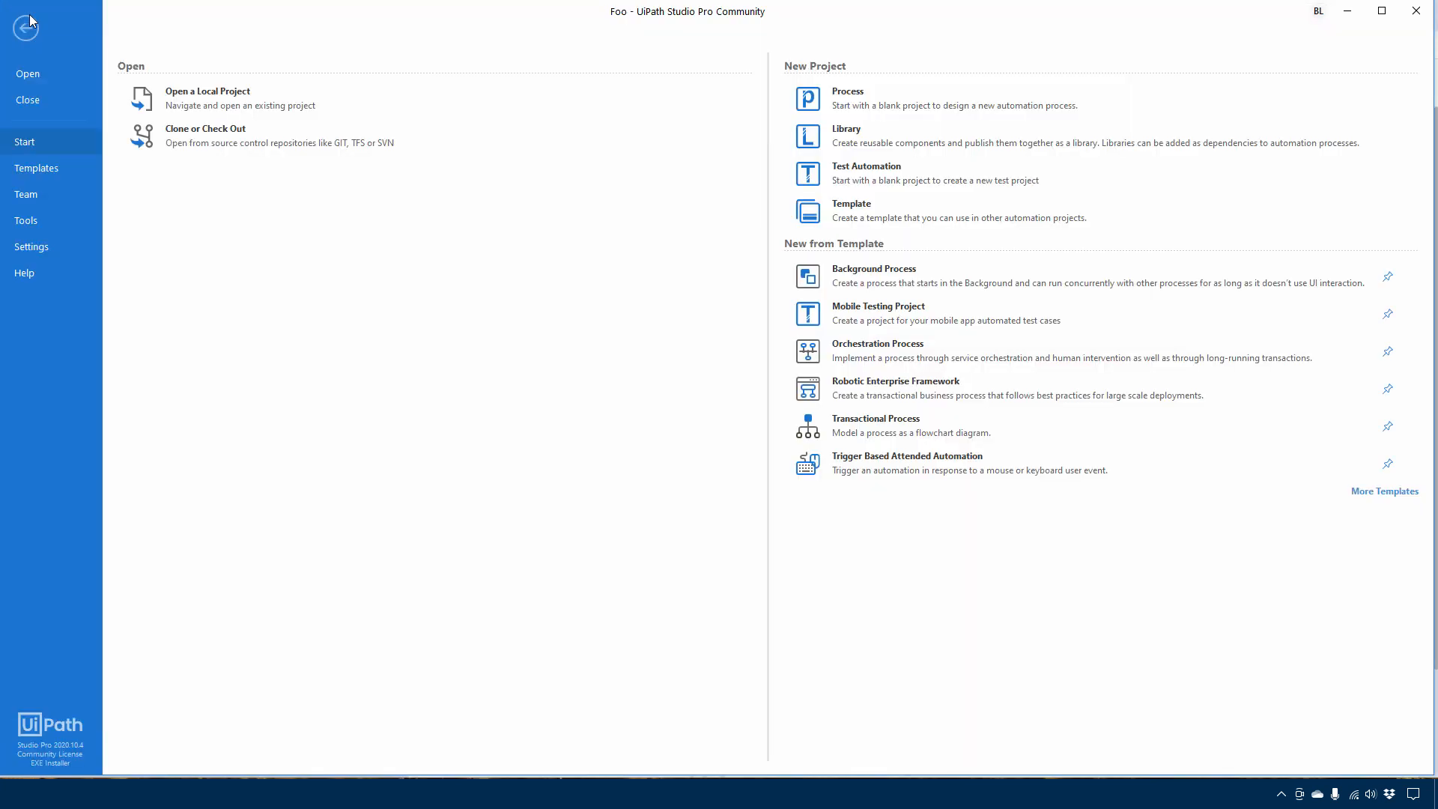
click(844, 103)
text(My)
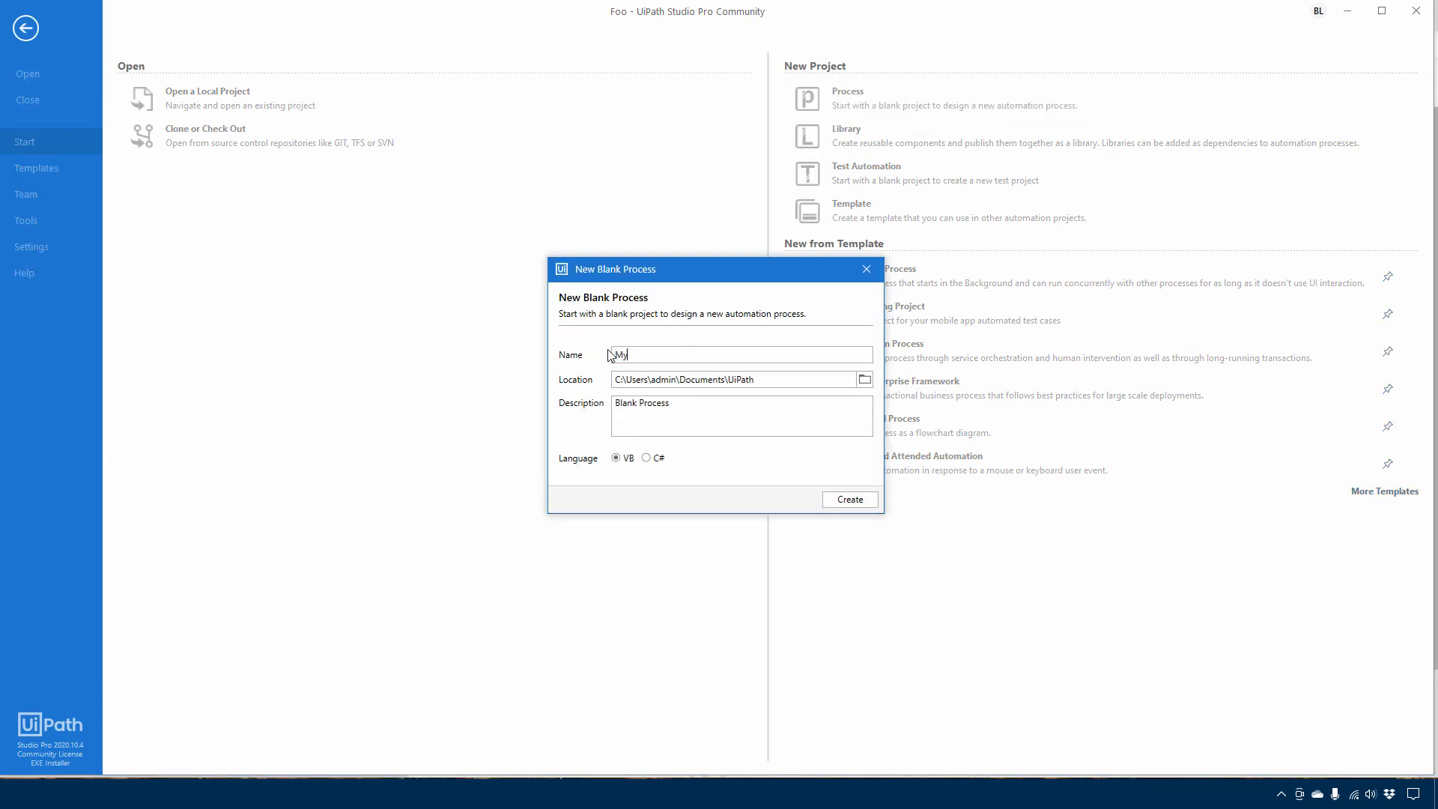
text(SimpleProcess)
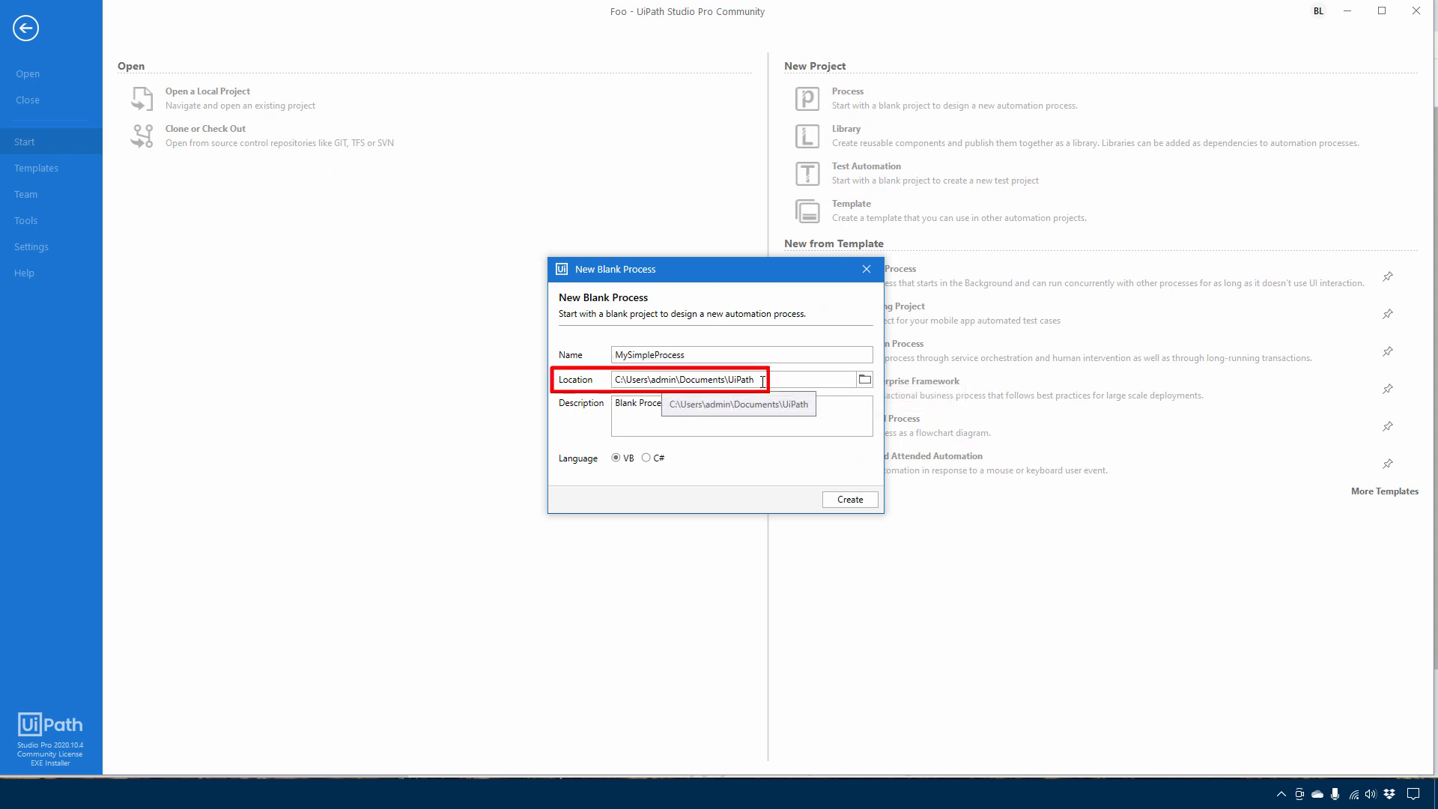
Create a new folder named robotics on the C: drive and choose it as the project location
click(866, 382)
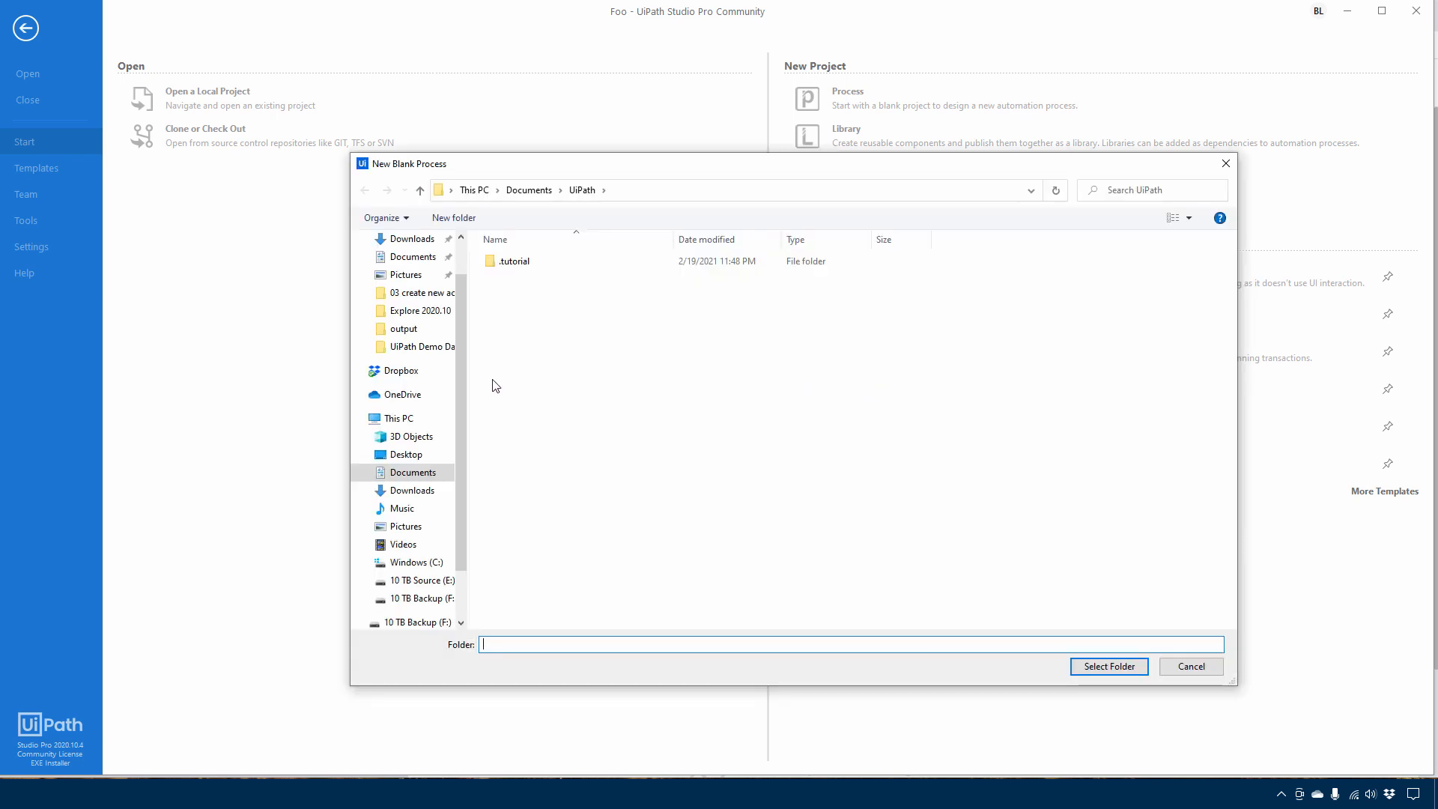
click(405, 563)
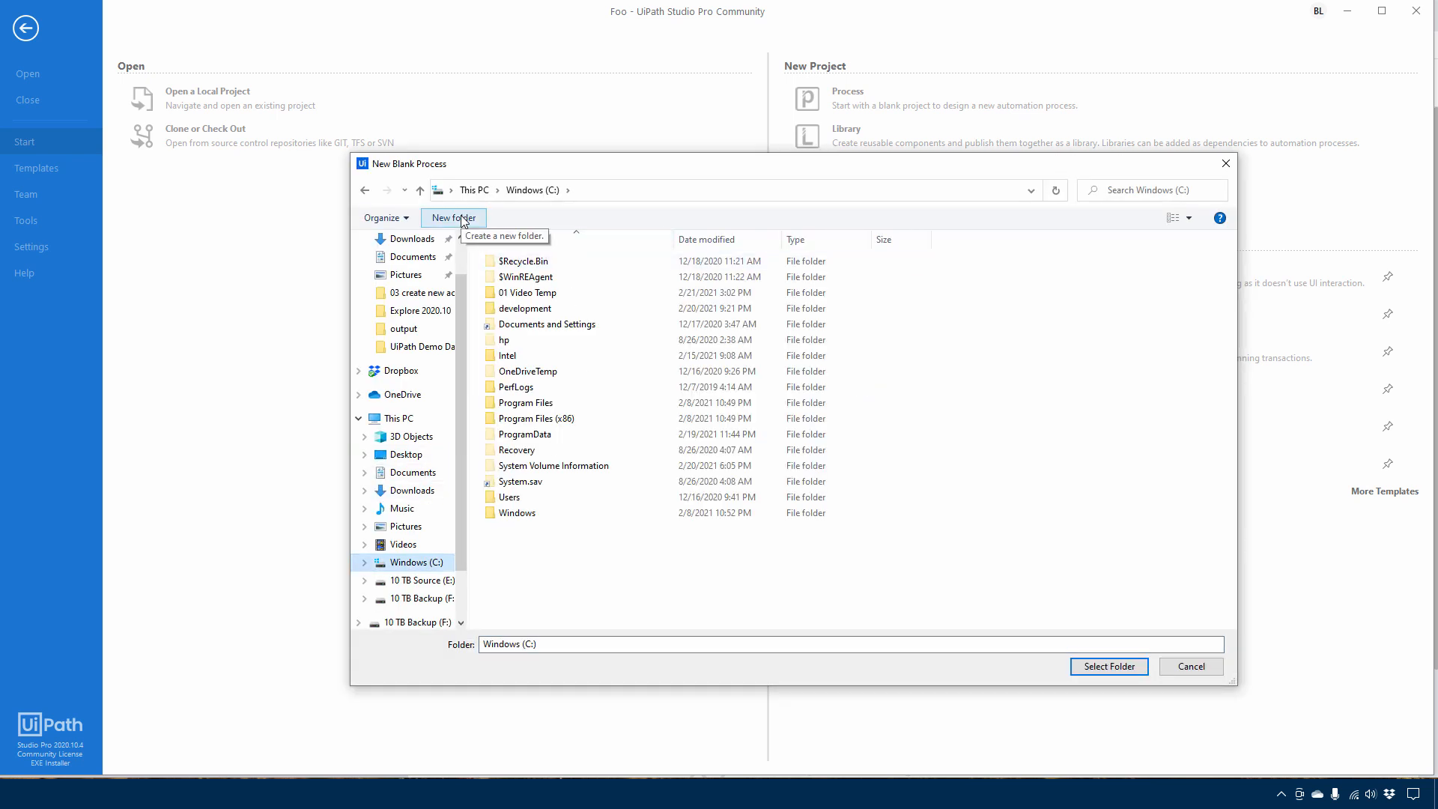
click(461, 219)
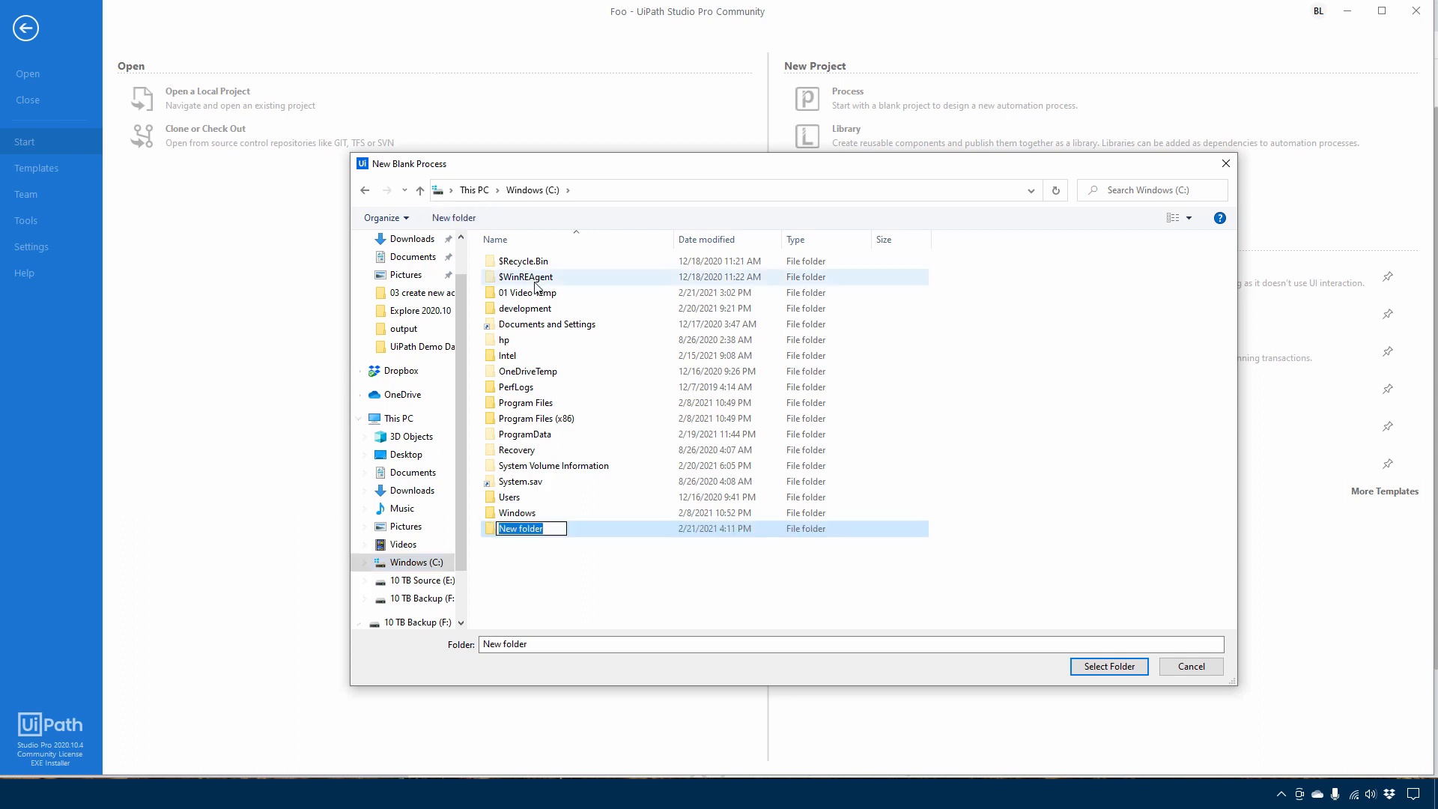
text(robotics)
key(Return)
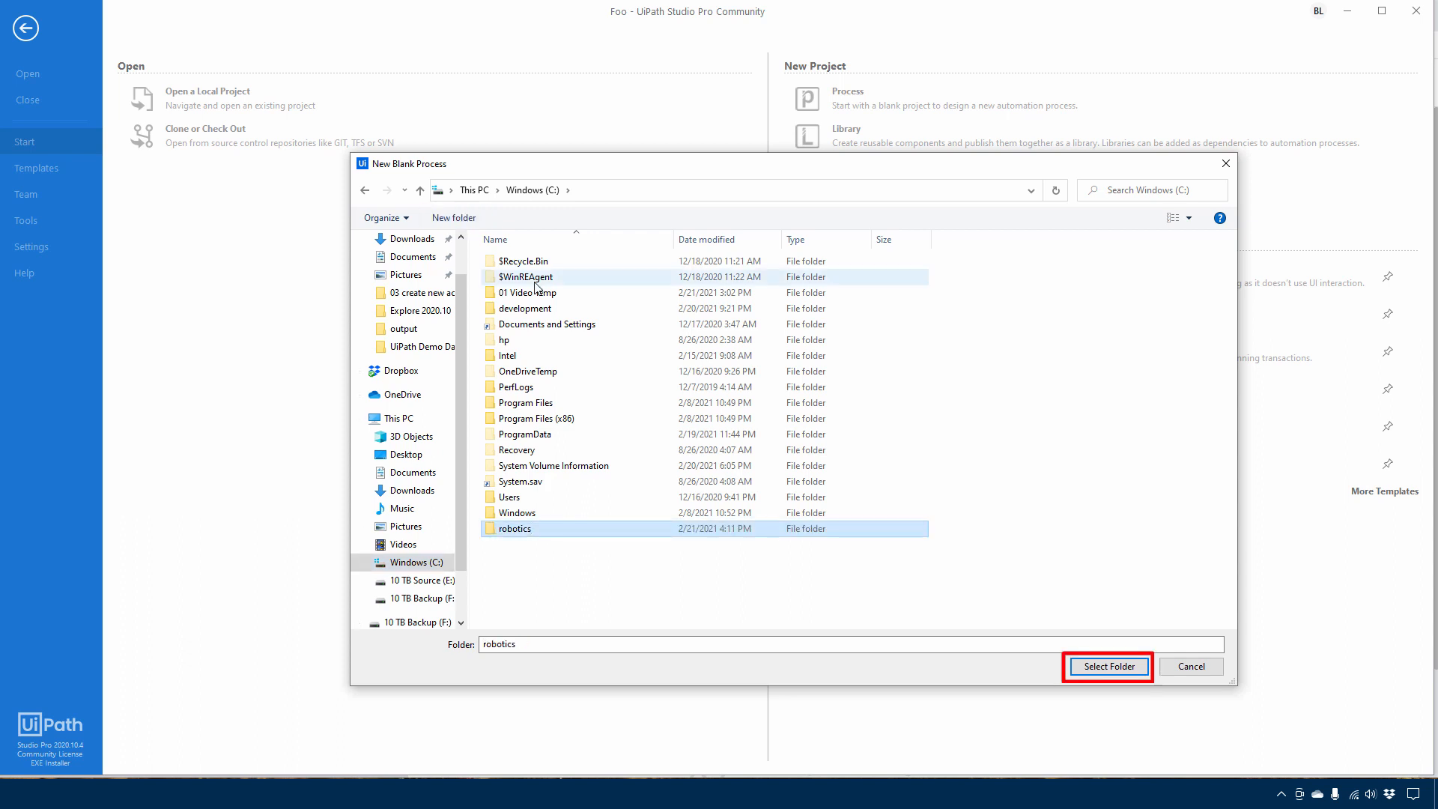
click(1112, 667)
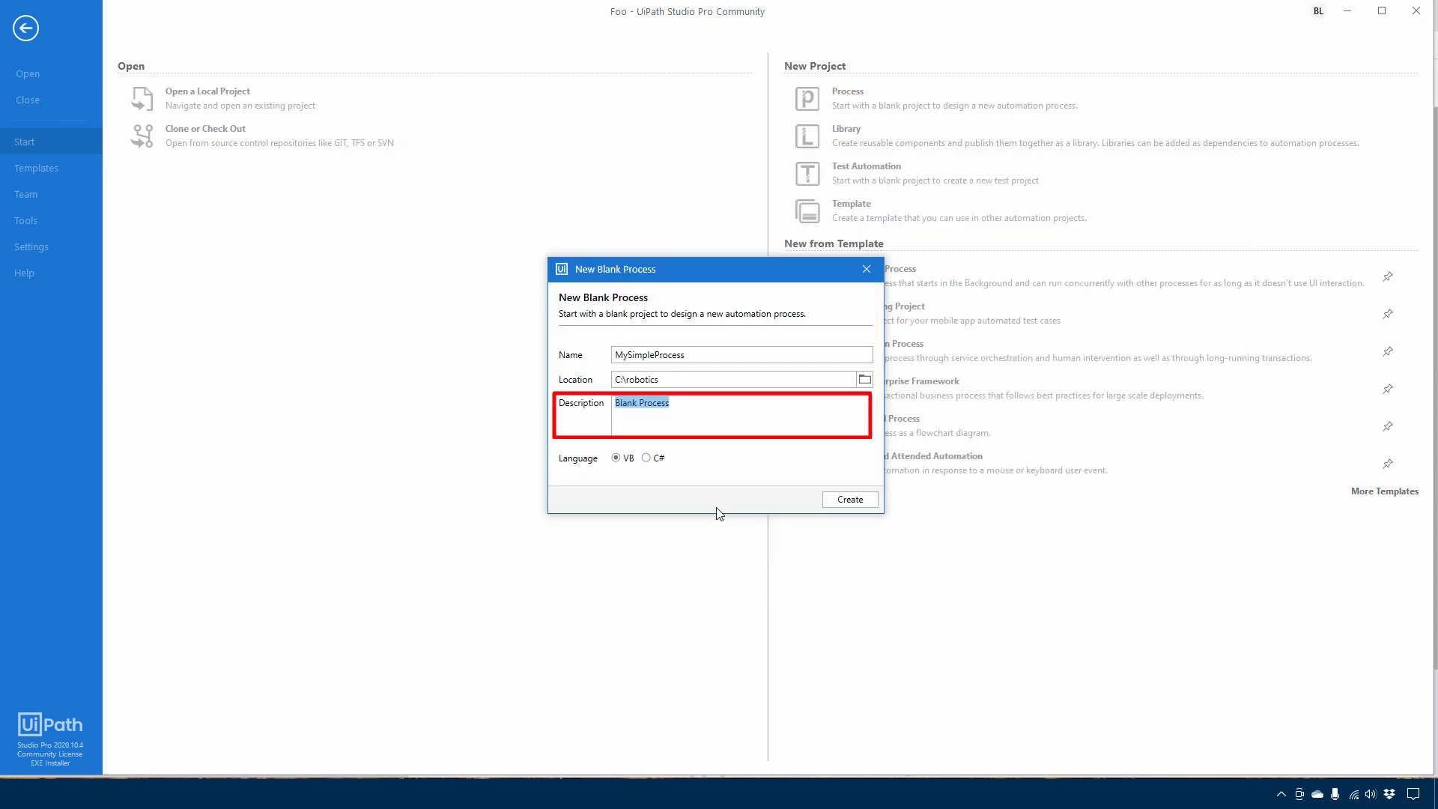
Set the project description to "My first one" and create the project
text(My first one)
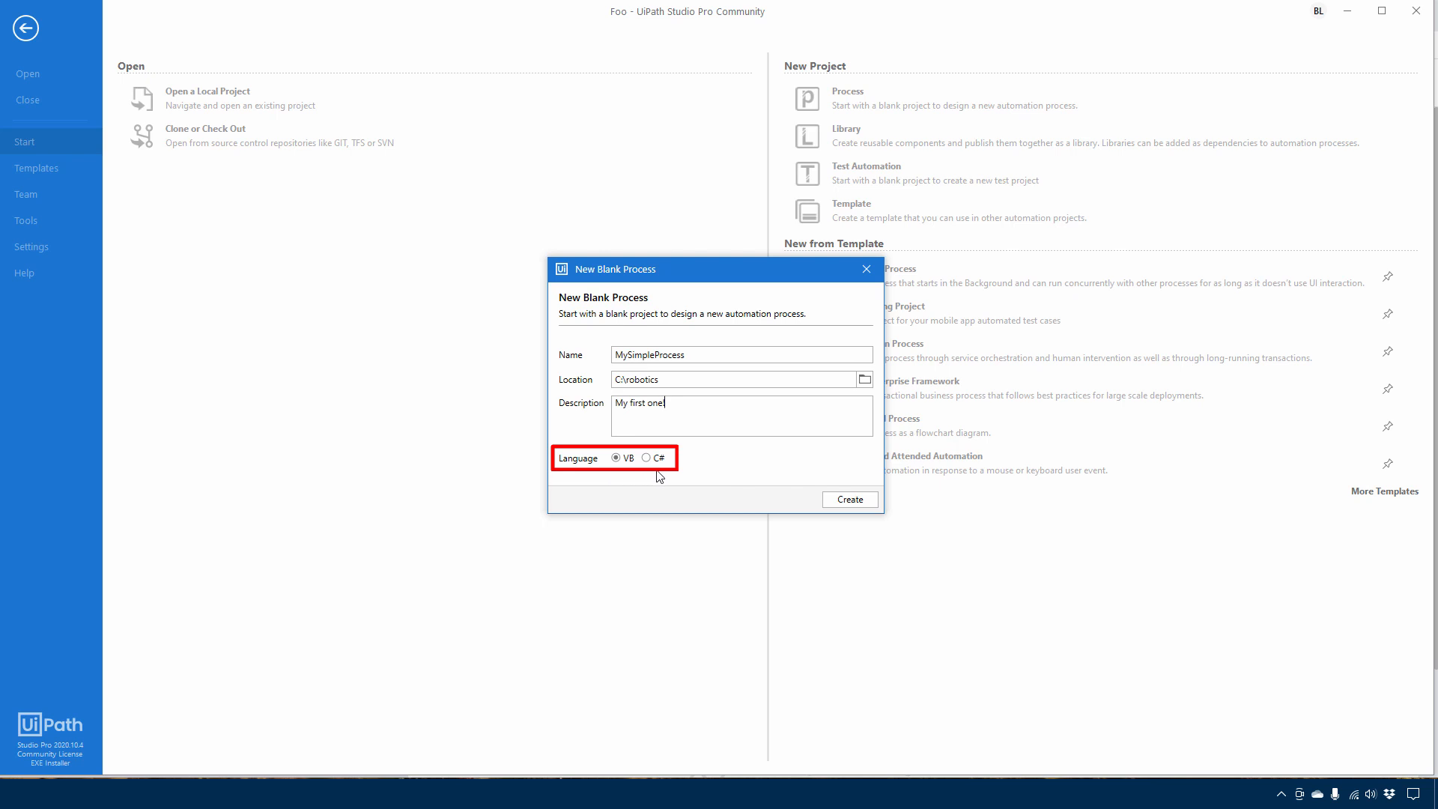
click(851, 501)
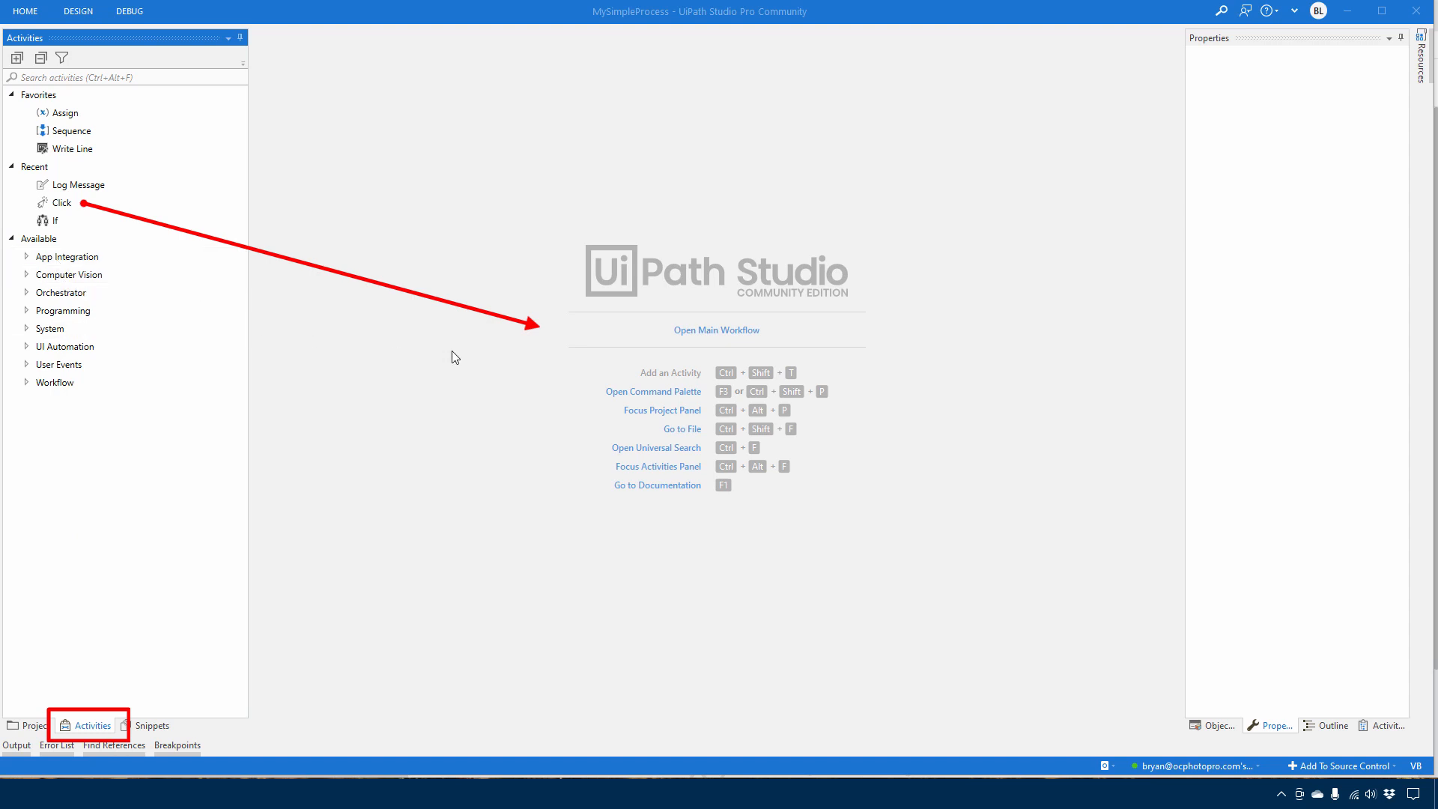
View the project files and open the main workflow of the new project
click(30, 725)
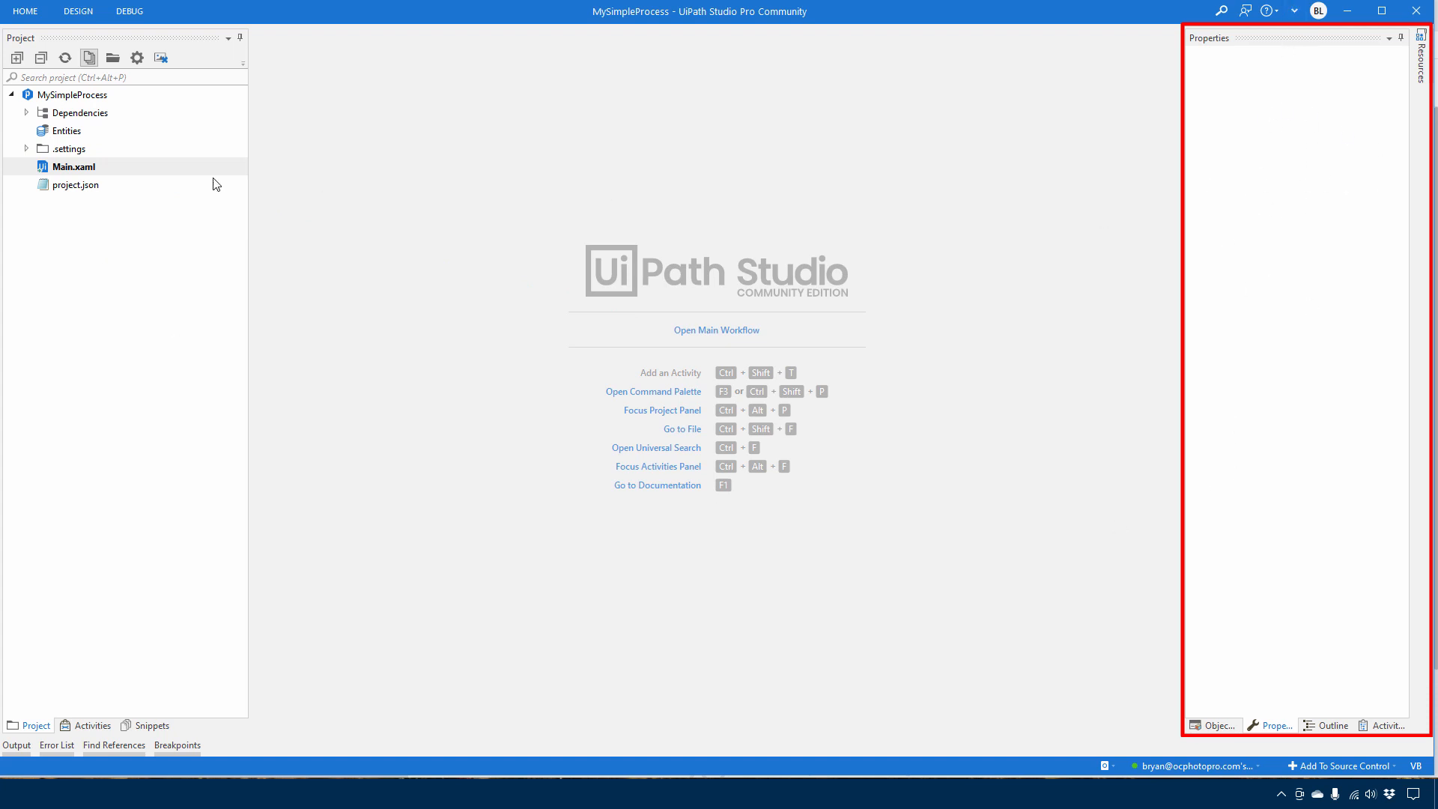
click(91, 727)
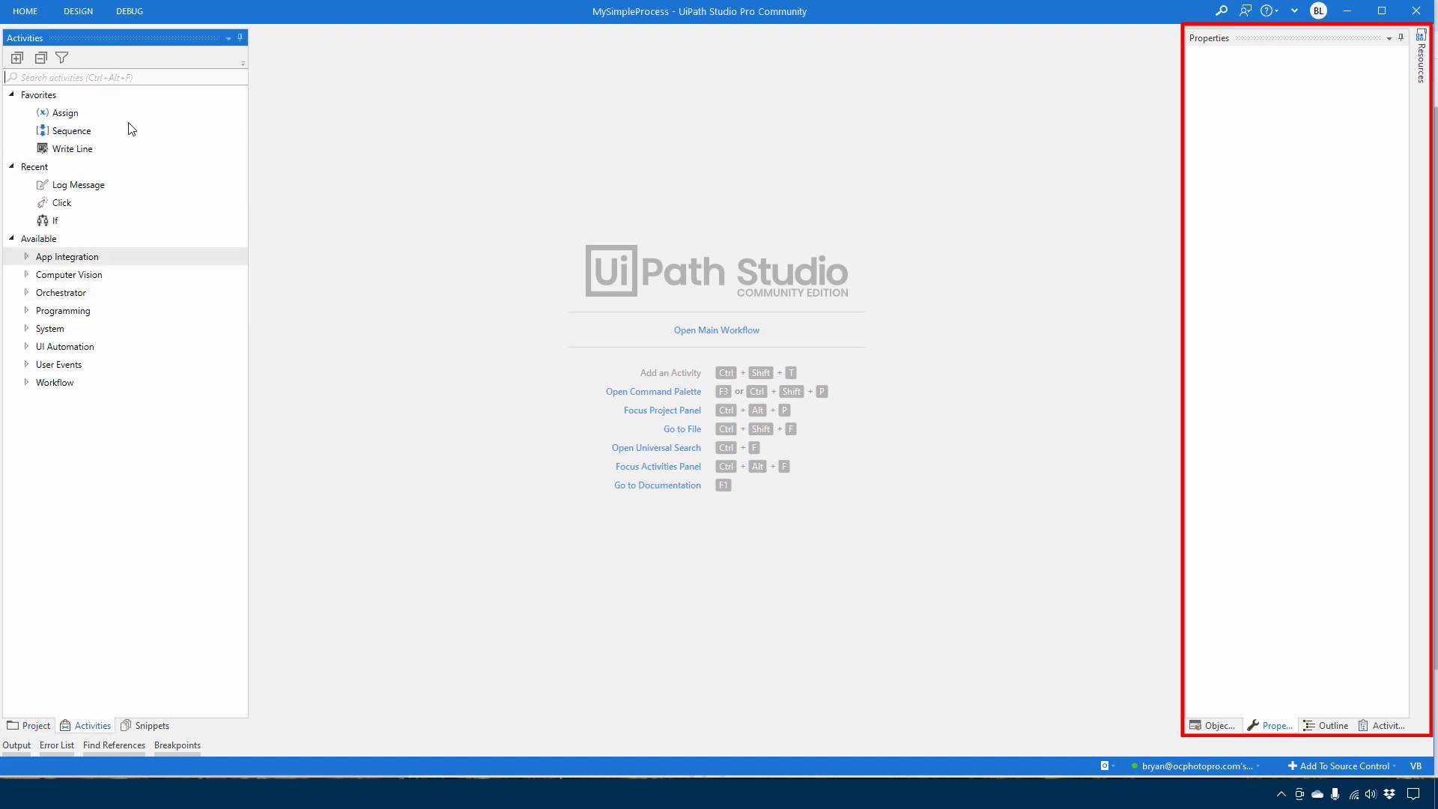
click(707, 335)
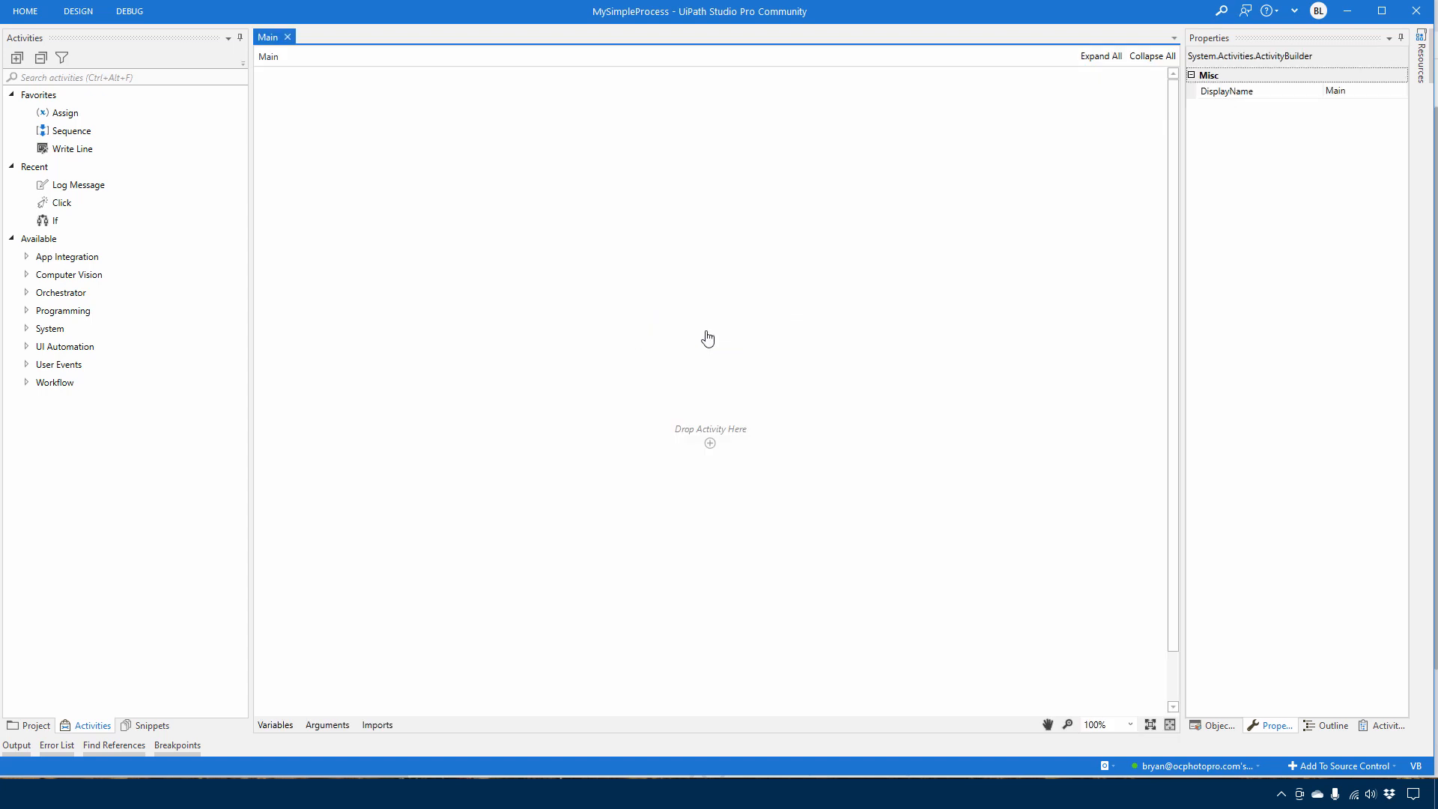
Look through the project files and the Programming activities, and search the activities for "sequence"
click(33, 725)
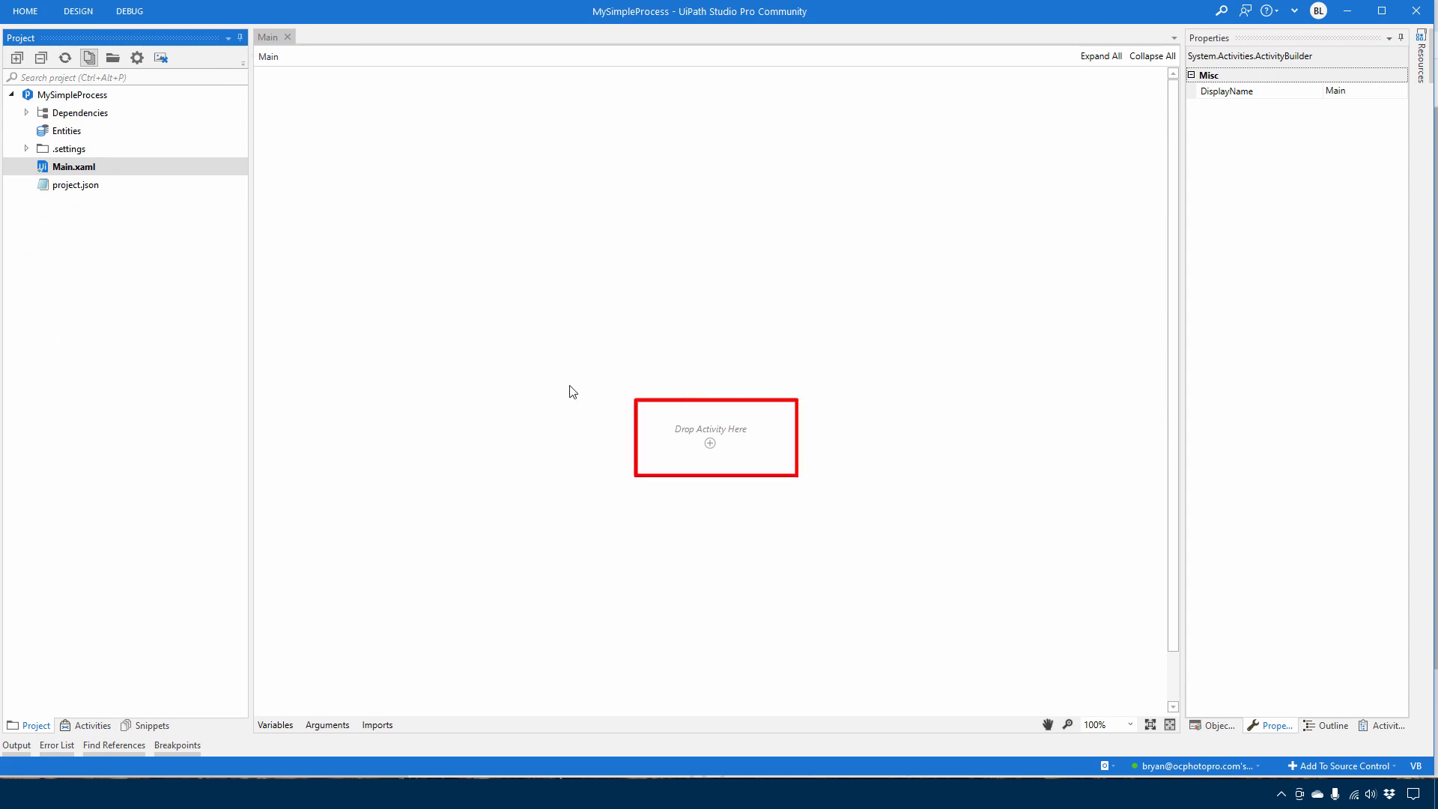
click(92, 726)
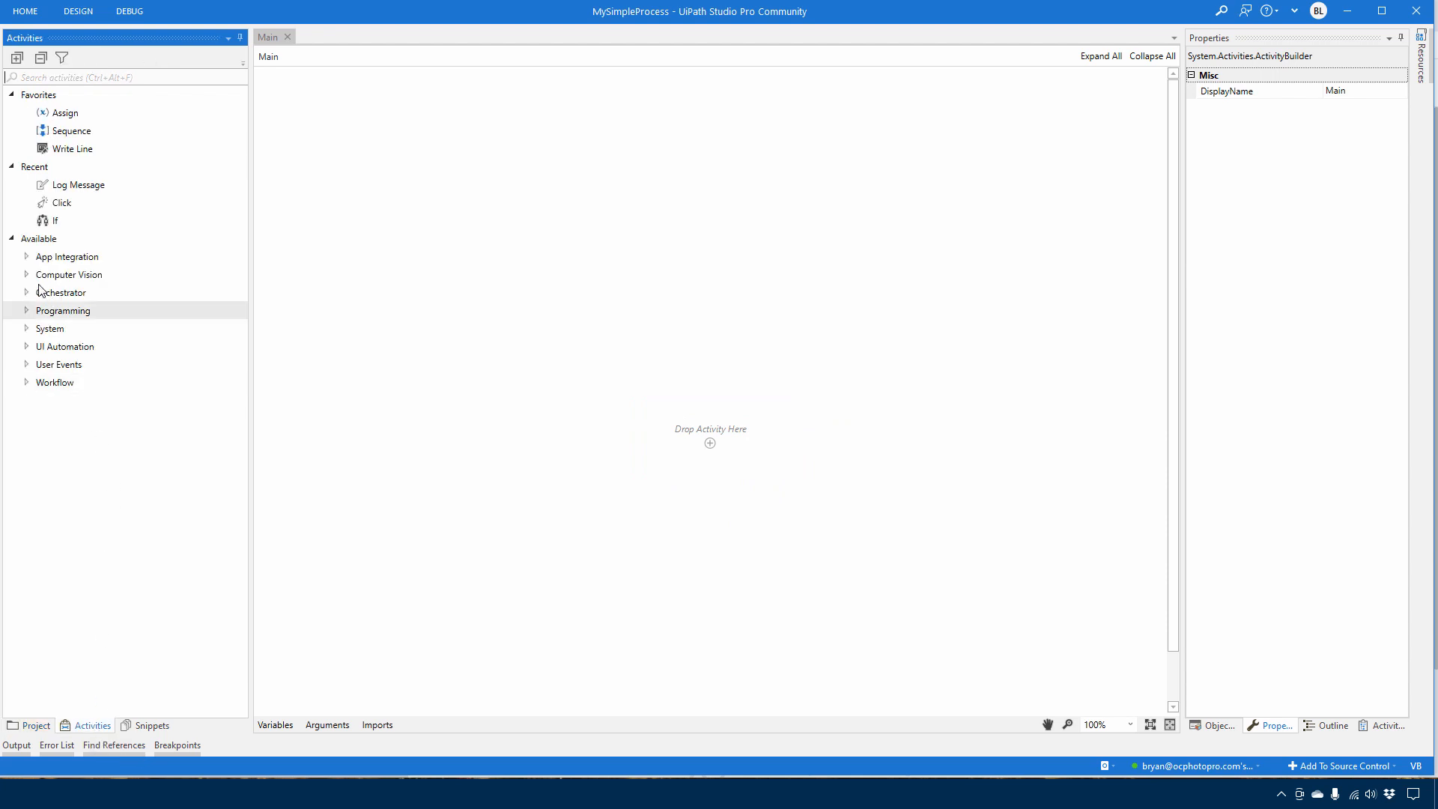
click(27, 310)
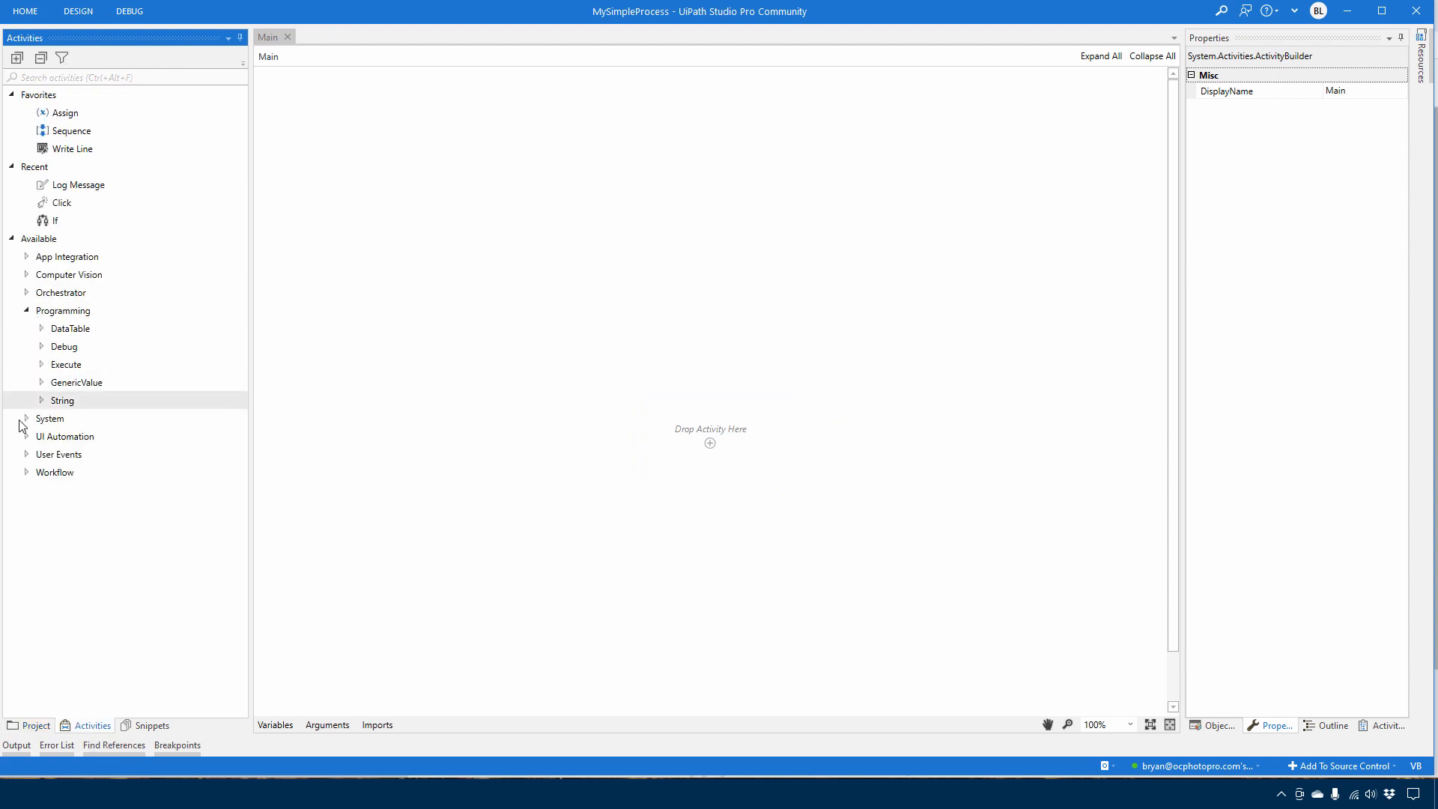
click(27, 310)
click(66, 77)
text(sequence)
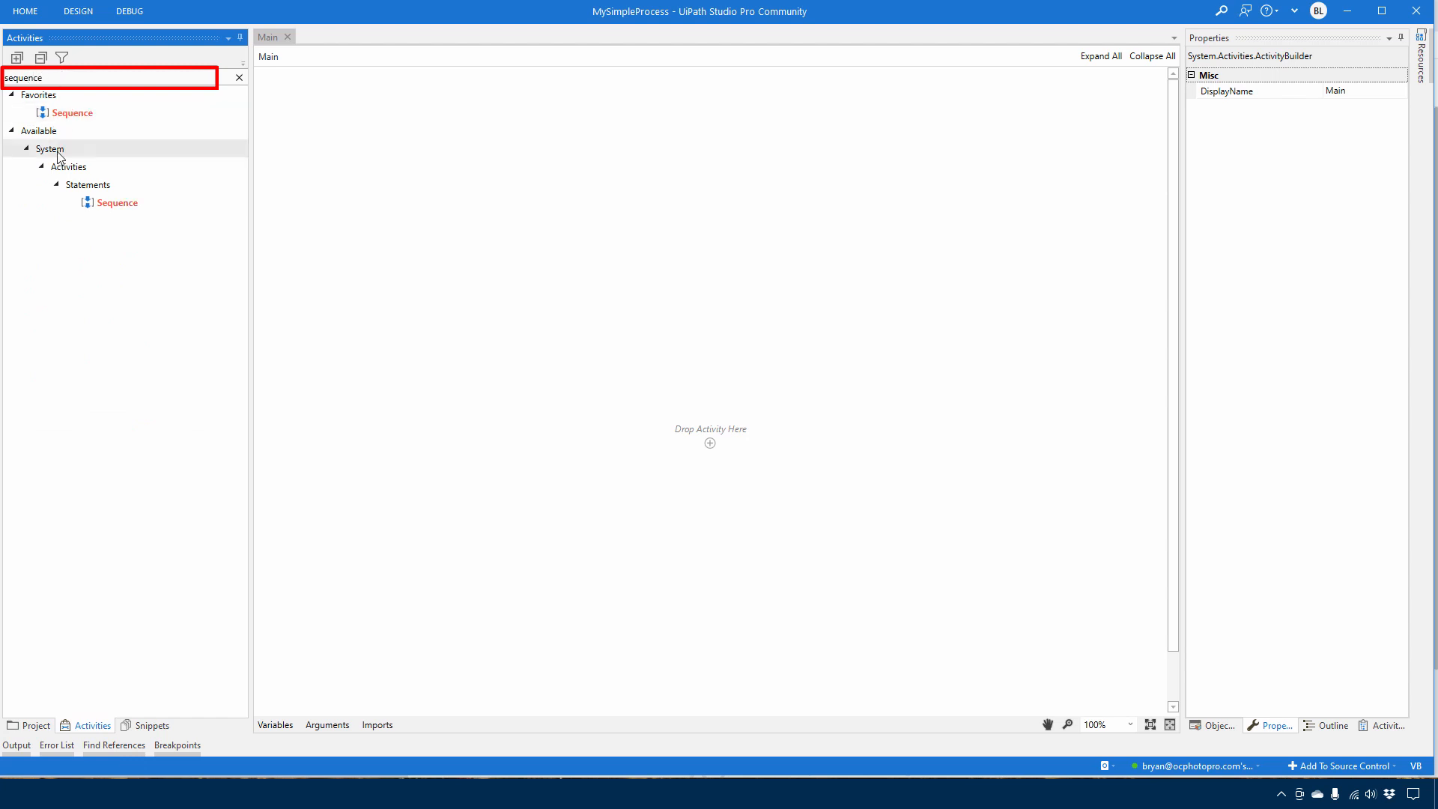
click(710, 444)
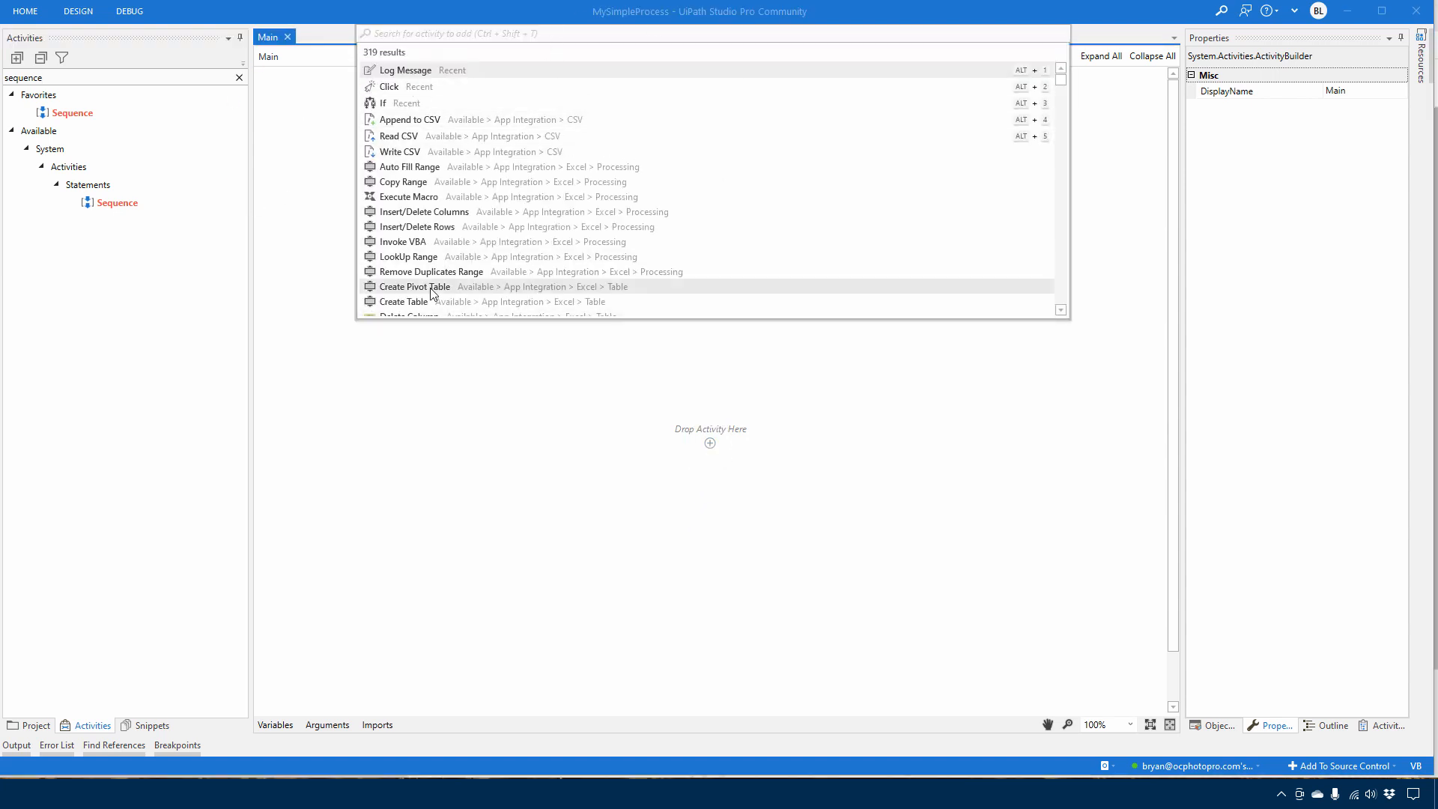
text(sequ)
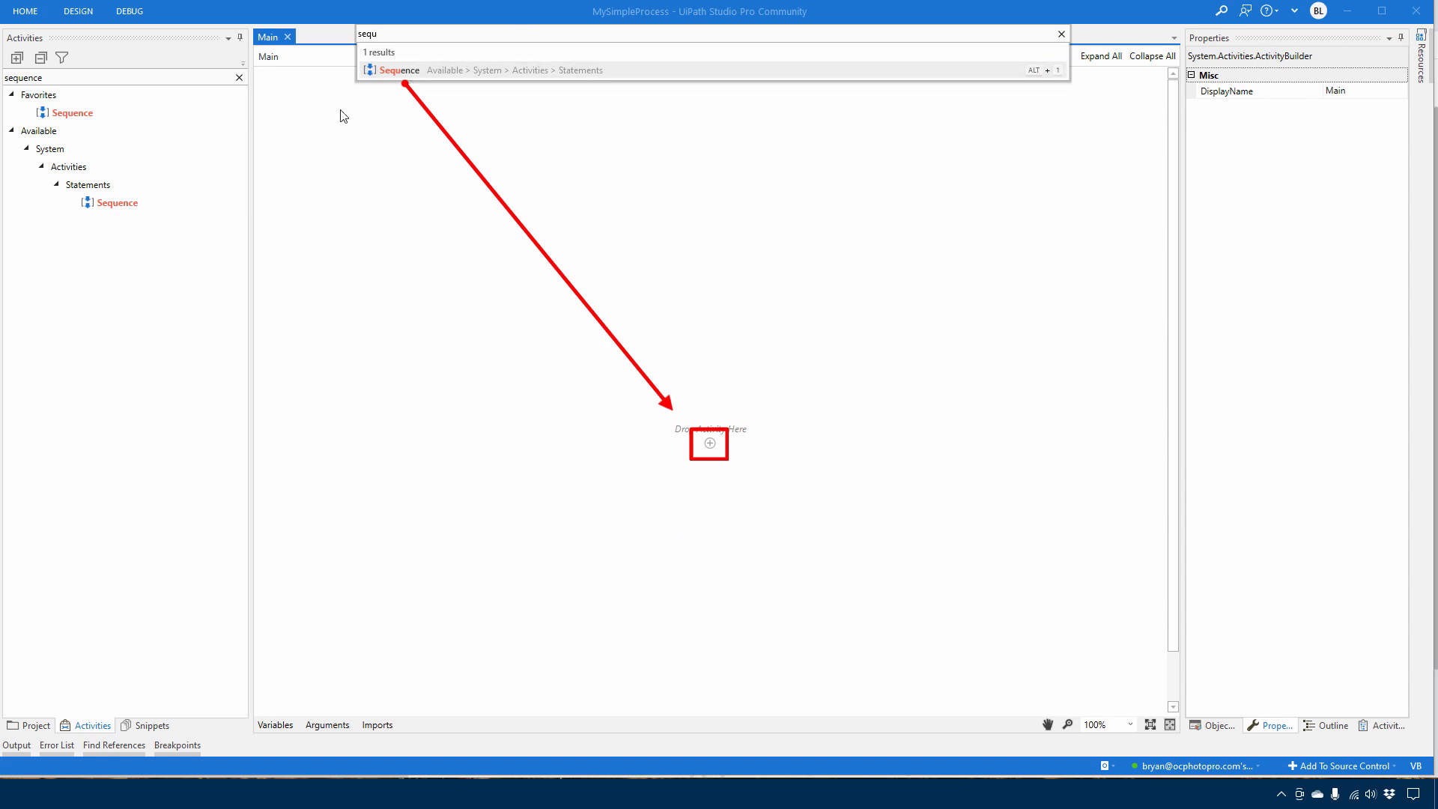
click(138, 273)
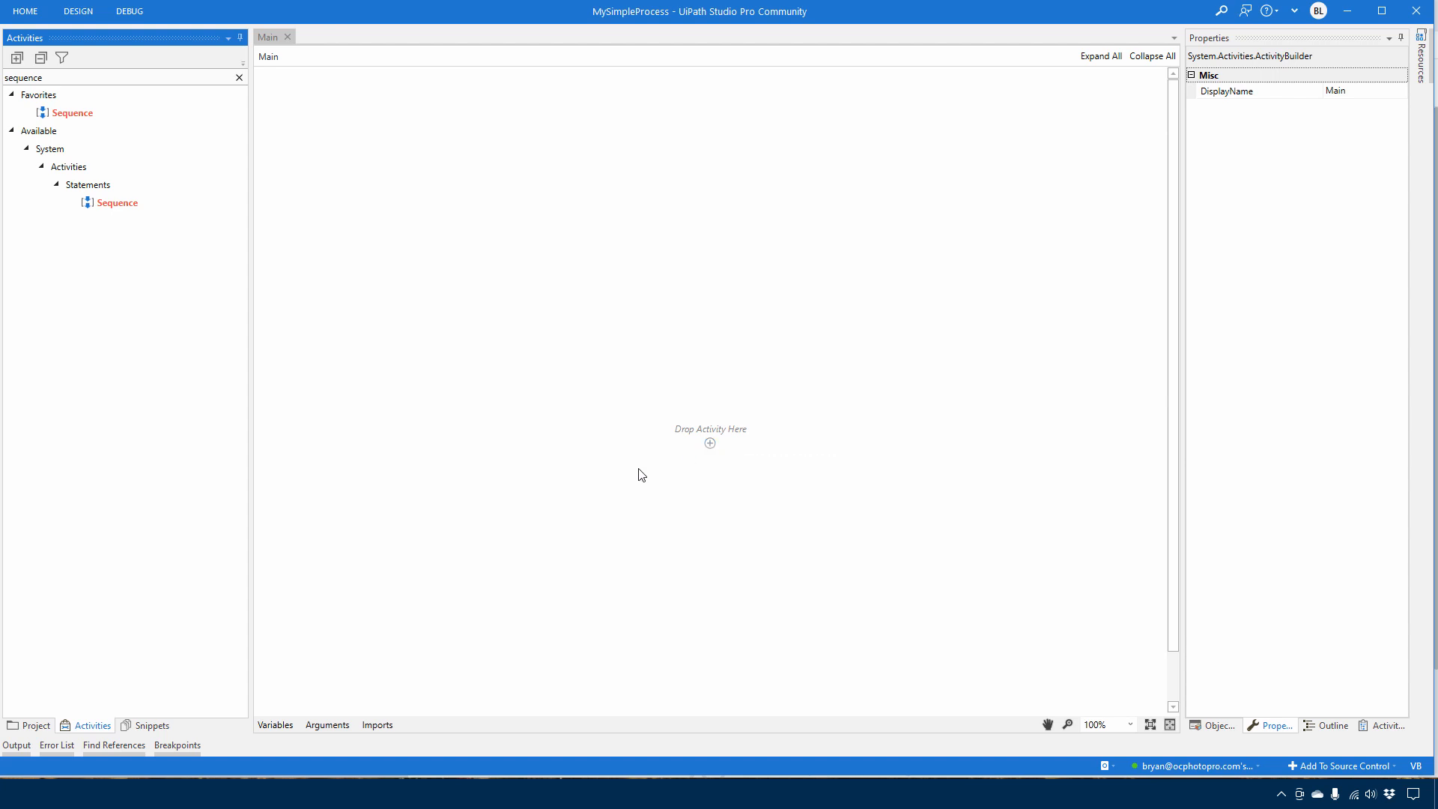
Add a Sequence activity to the empty Main workflow and leave it expanded
drag(92, 213, 712, 446)
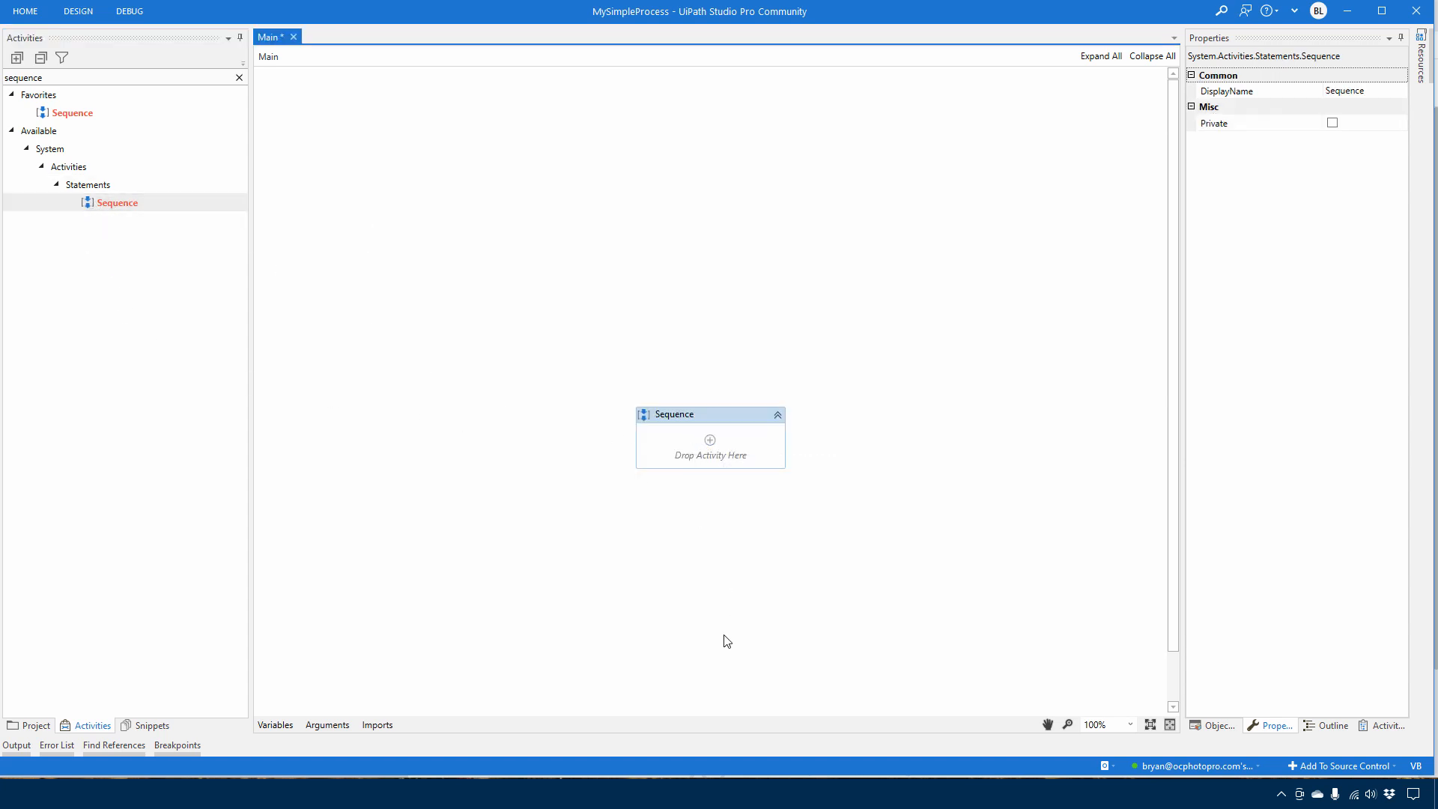
click(778, 416)
click(778, 422)
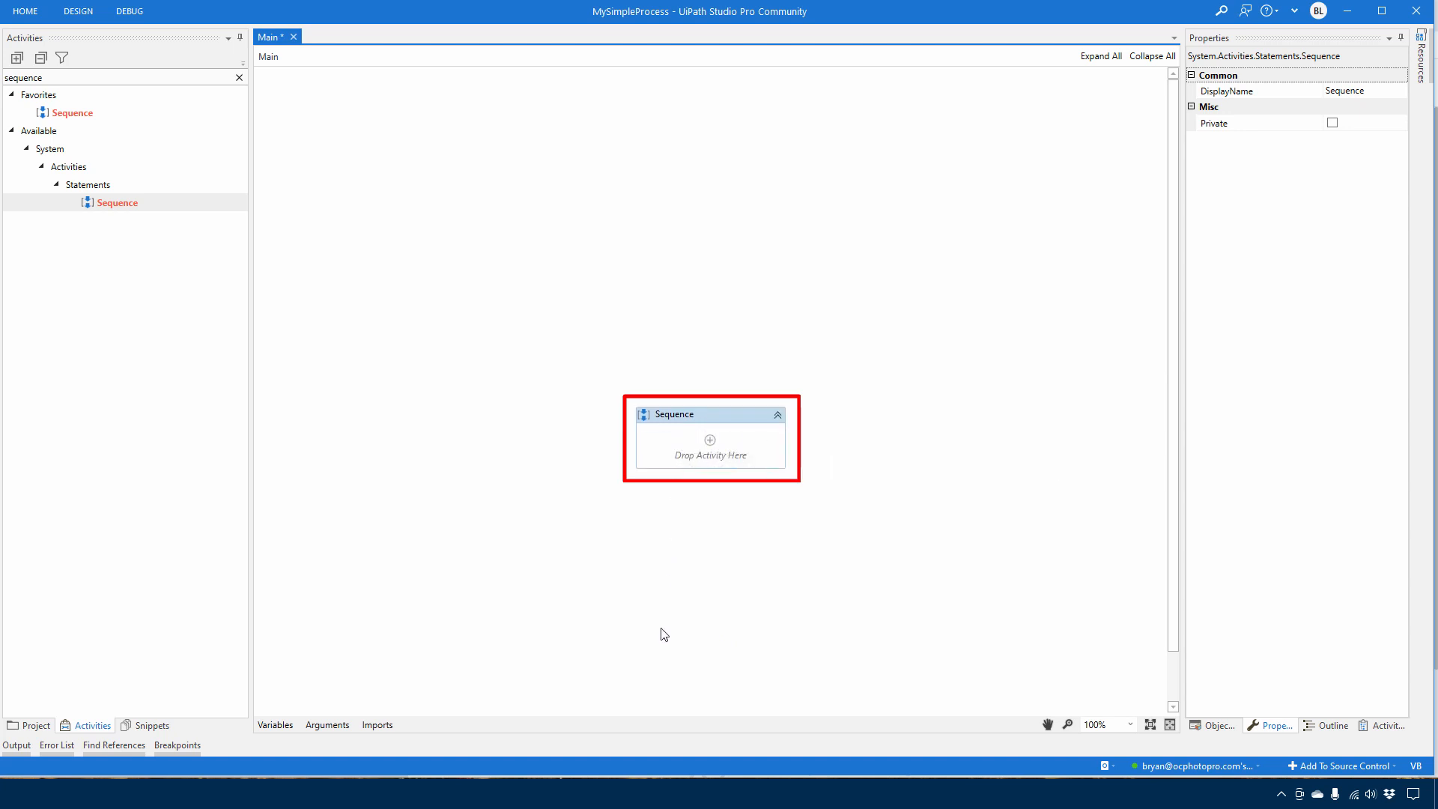
Rename the Sequence activity to "Do some work!"
click(674, 415)
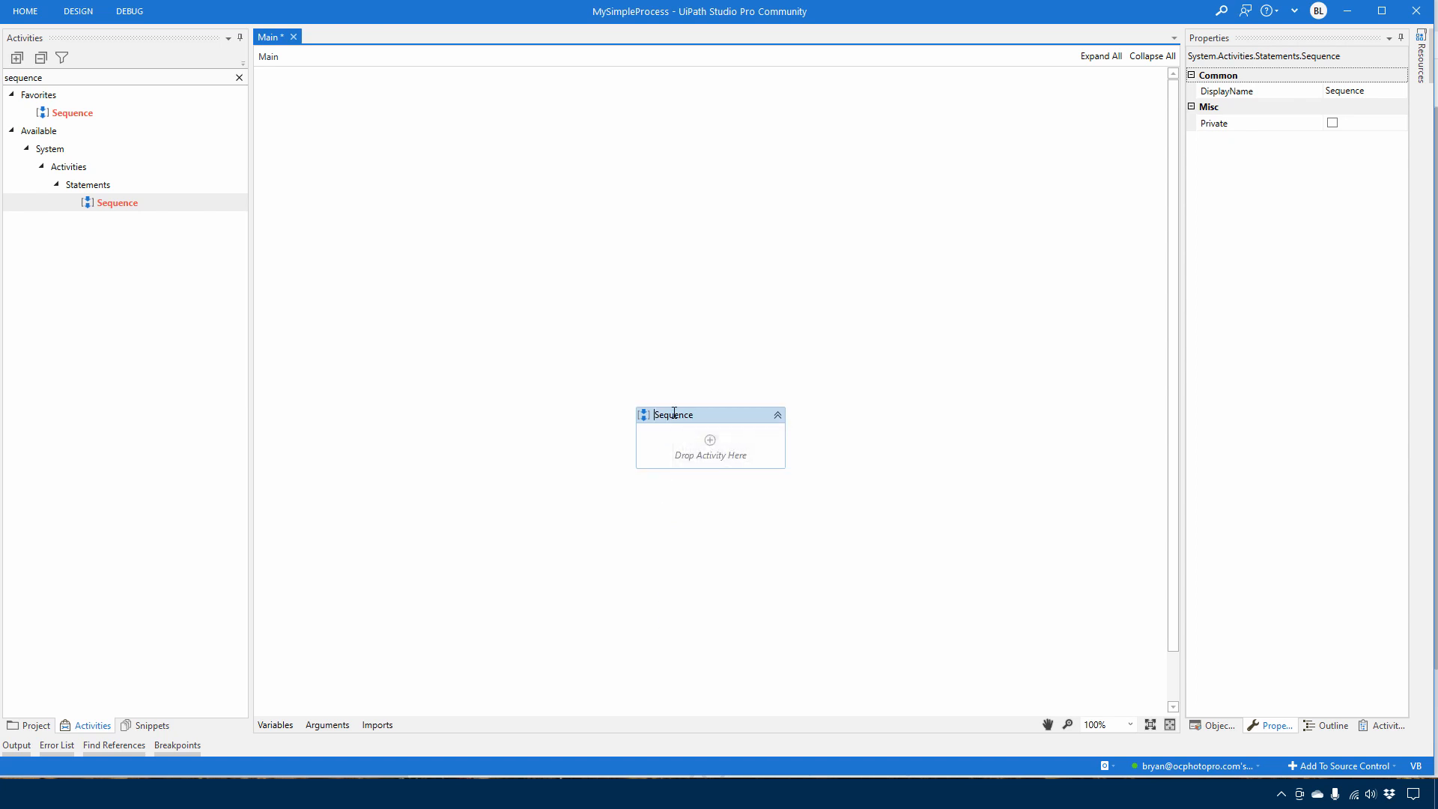
double_click(674, 414)
text(Do some work!)
Search the activities for "message box" and add a Message Box inside the "Do some work!" sequence
click(33, 79)
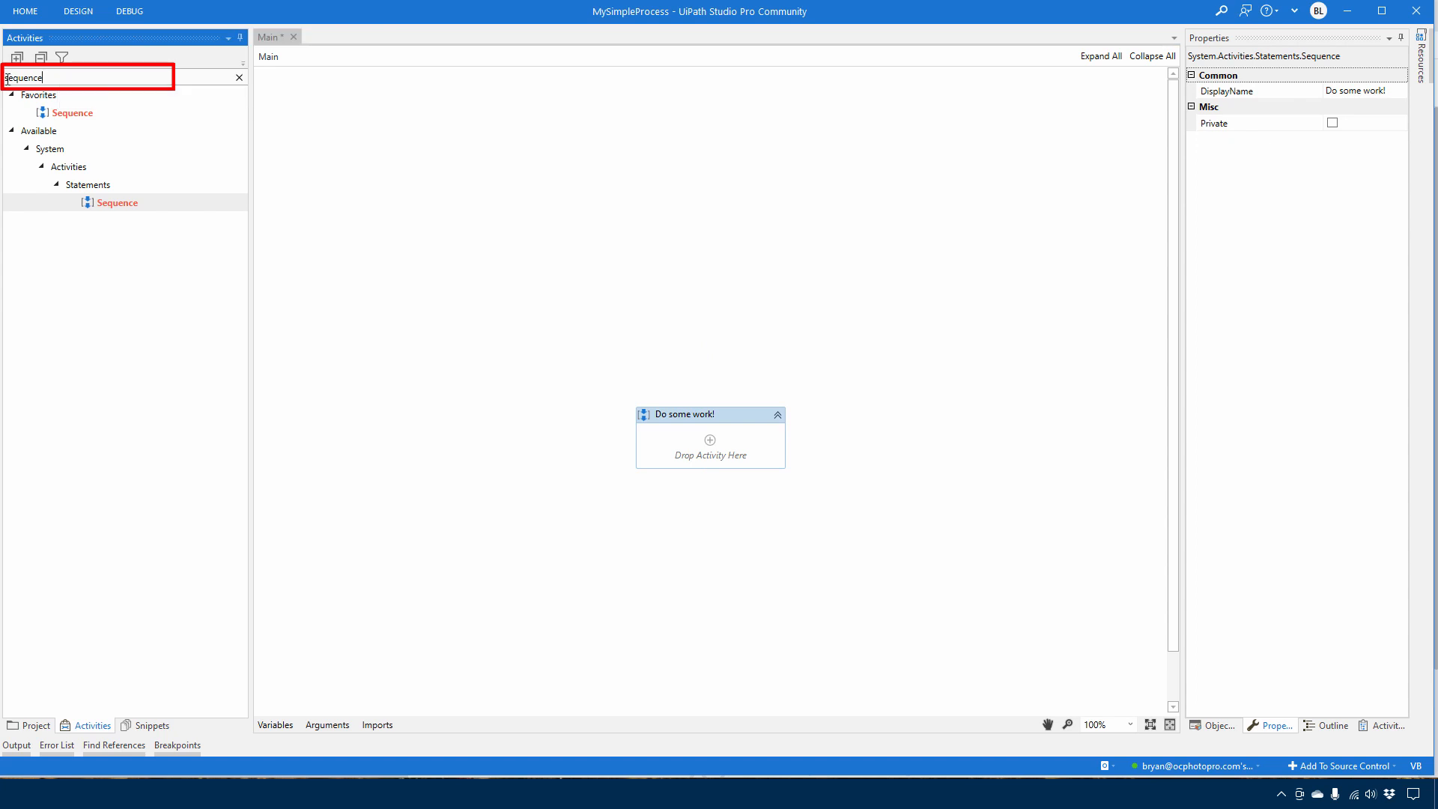
key(ctrl+a)
text(me)
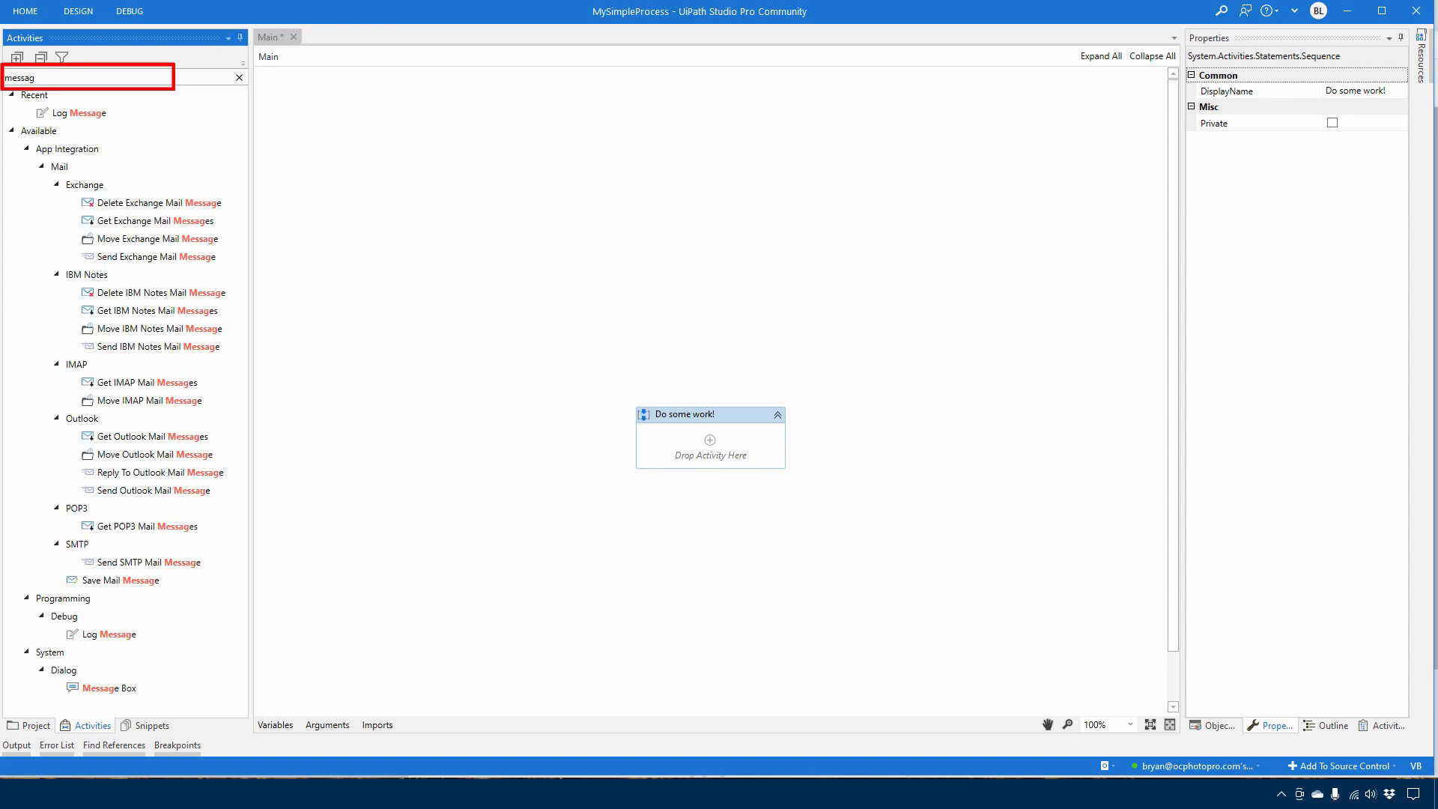
text(e box)
mouse_move(87, 150)
mouse_down()
mouse_move(71, 157)
mouse_move(603, 480)
mouse_move(710, 444)
mouse_move(732, 453)
mouse_up()
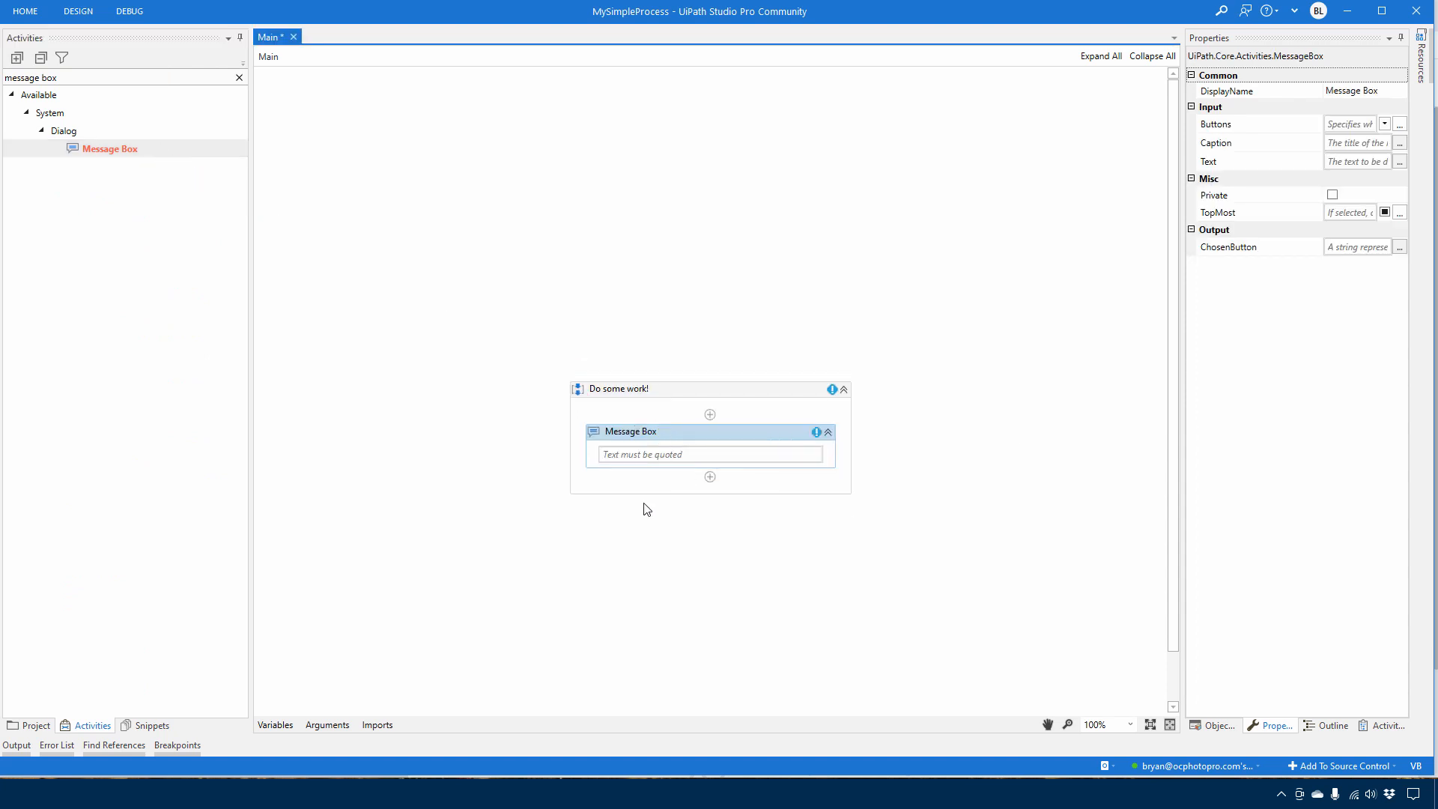
Rename the Message Box activity to "Say hello!"
click(627, 436)
key(ctrl+a)
text(S)
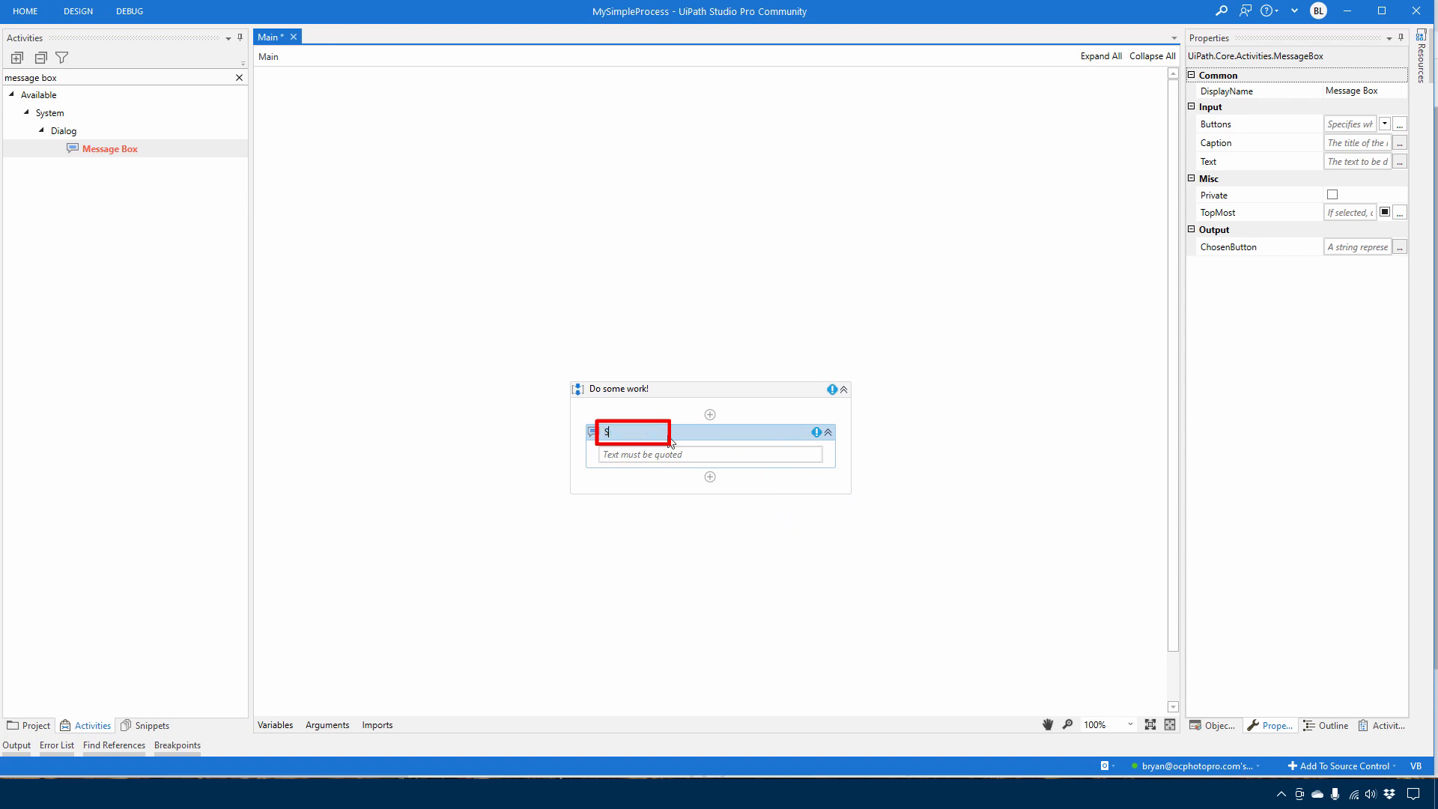
text(ay hello!)
key(Return)
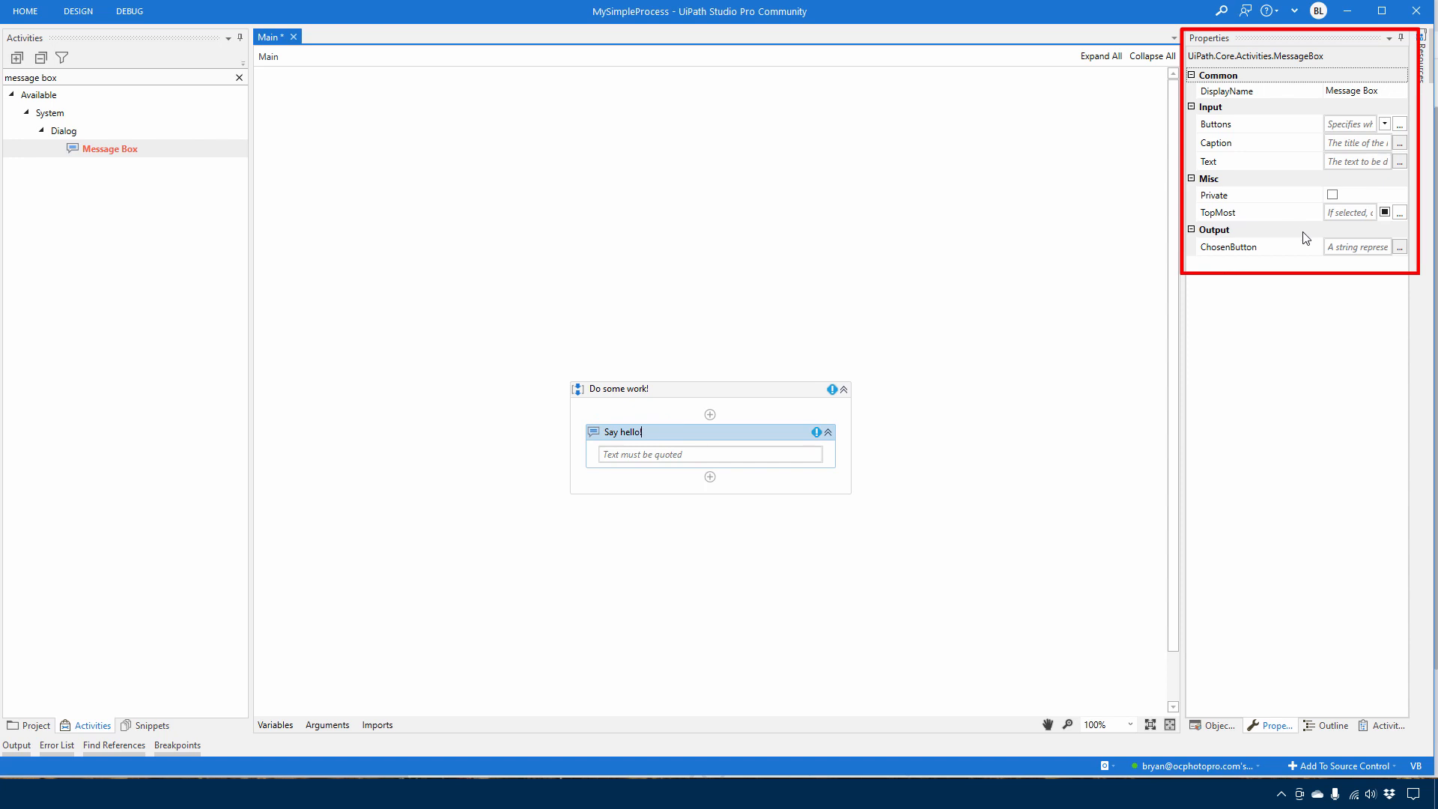
Widen the value column of the activity properties and set the message box text to "Hello from a robot!" in quotes
drag(1323, 155, 1266, 155)
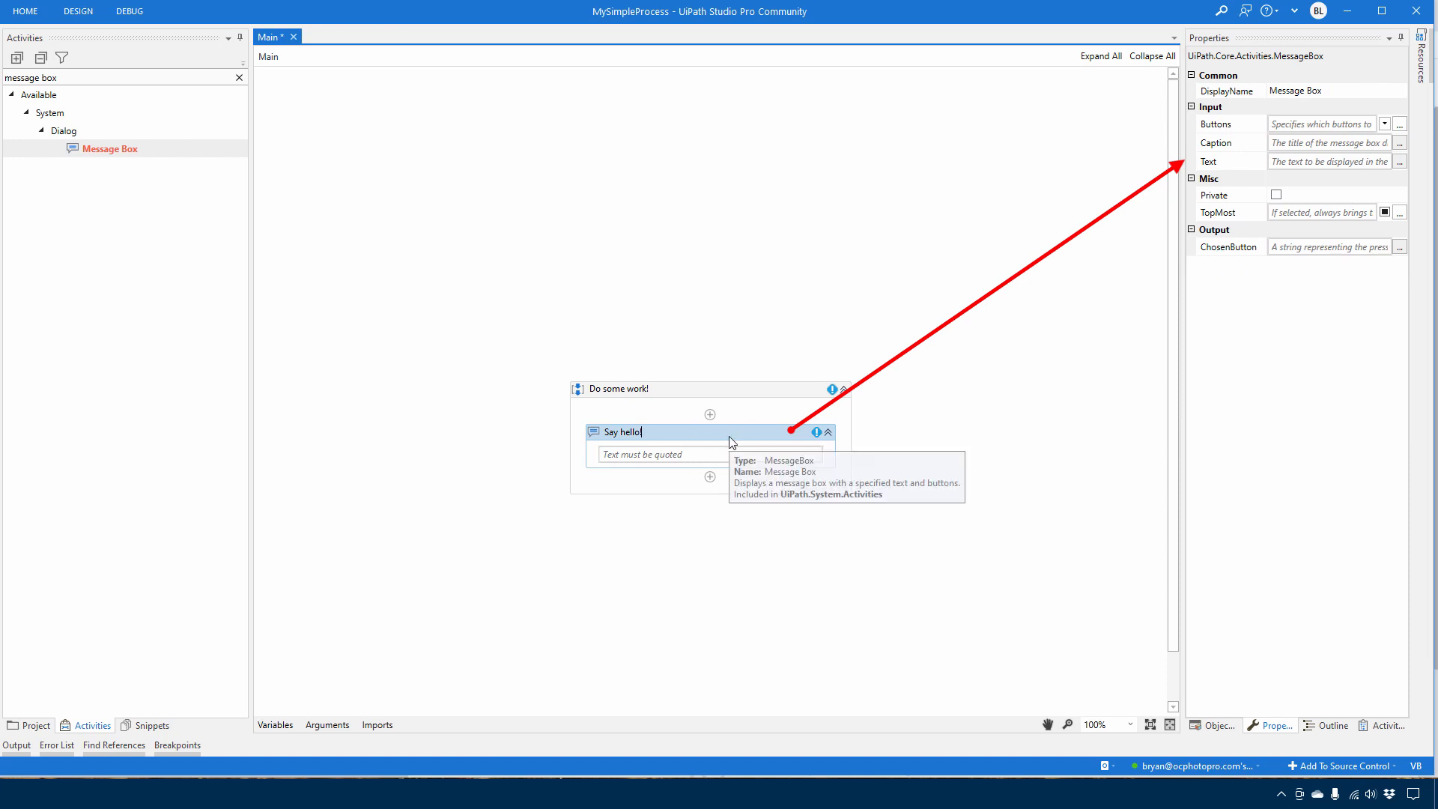
click(676, 435)
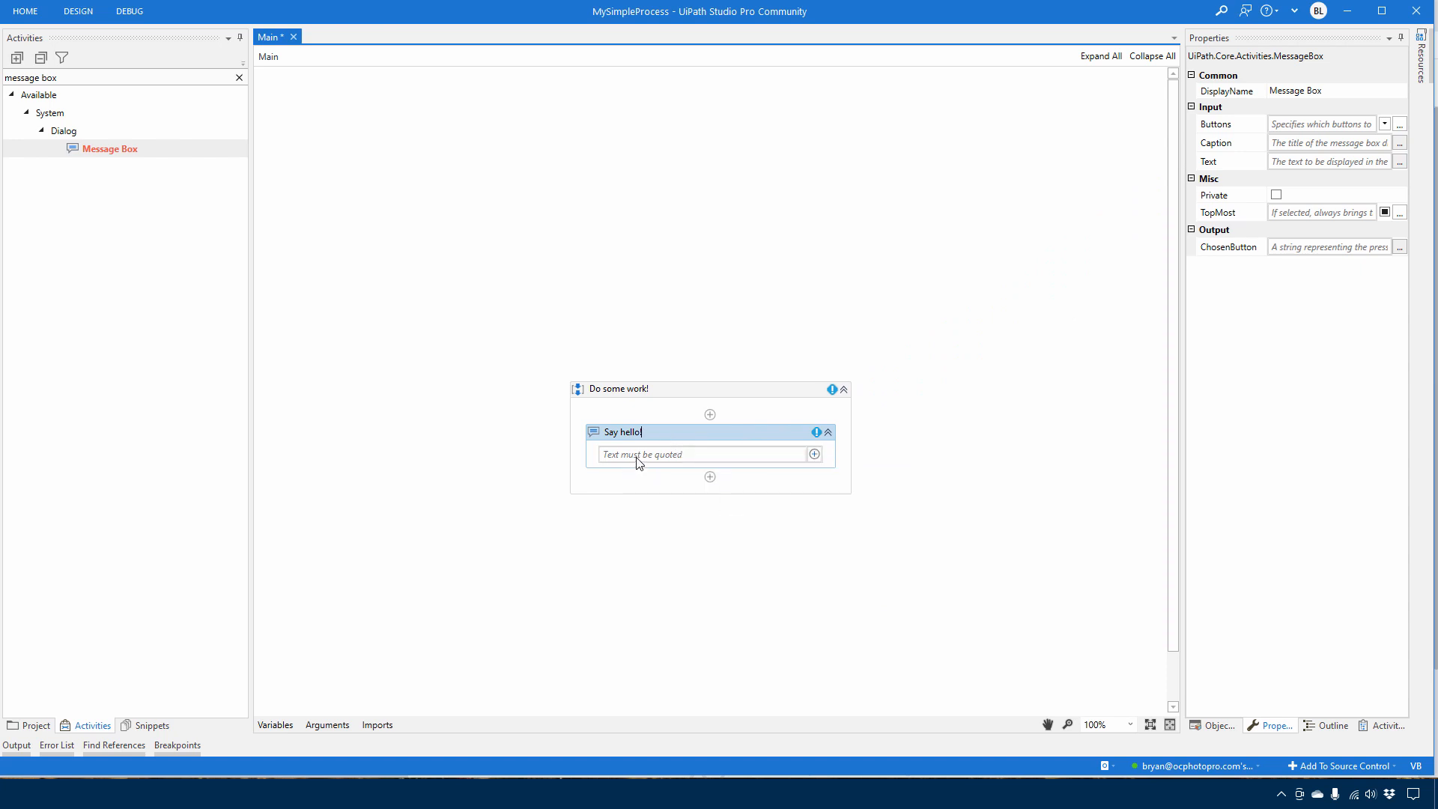
click(693, 455)
click(825, 357)
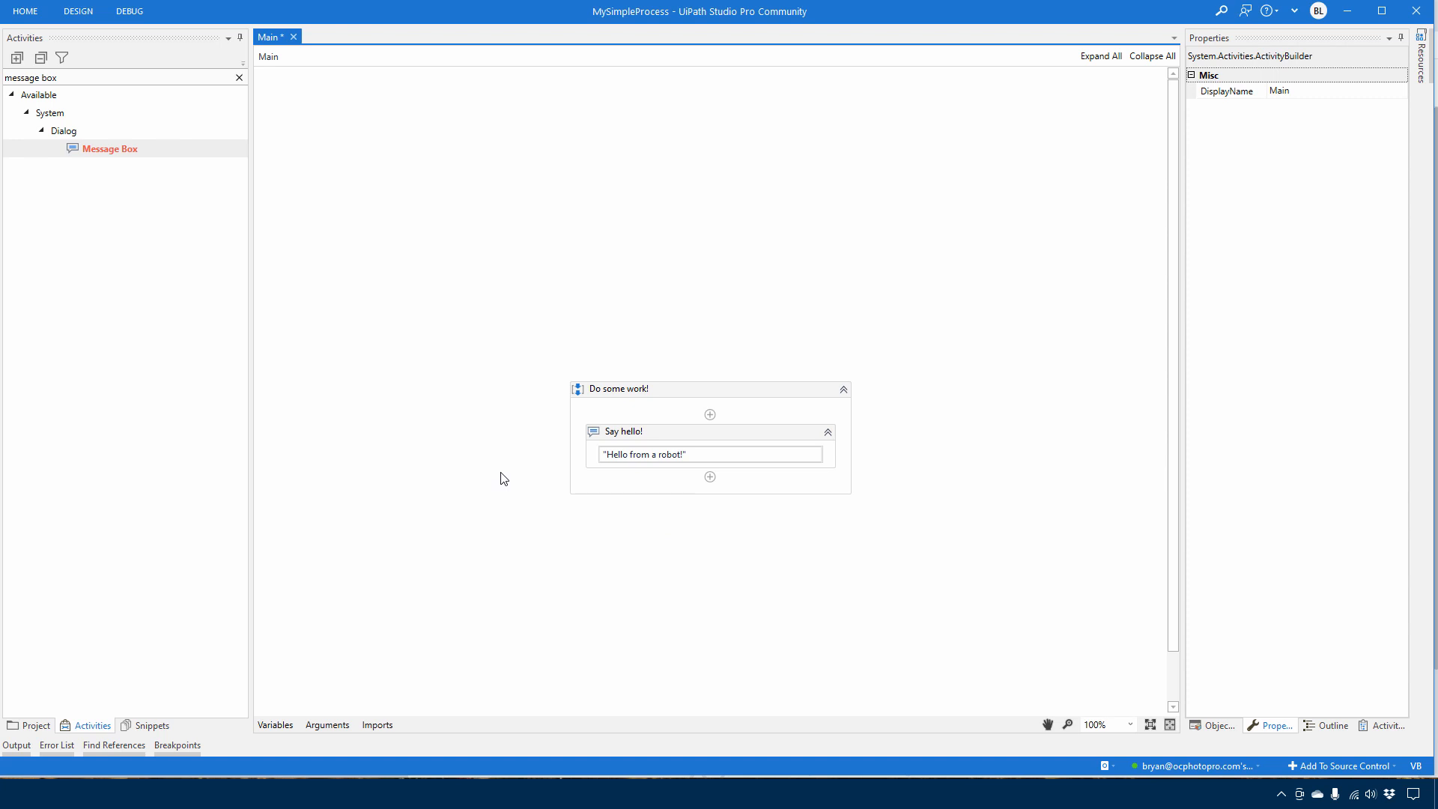
Save the workflow, run the whole project without debugging, and dismiss the "Say hello!" message box
key(ctrl+s)
click(78, 12)
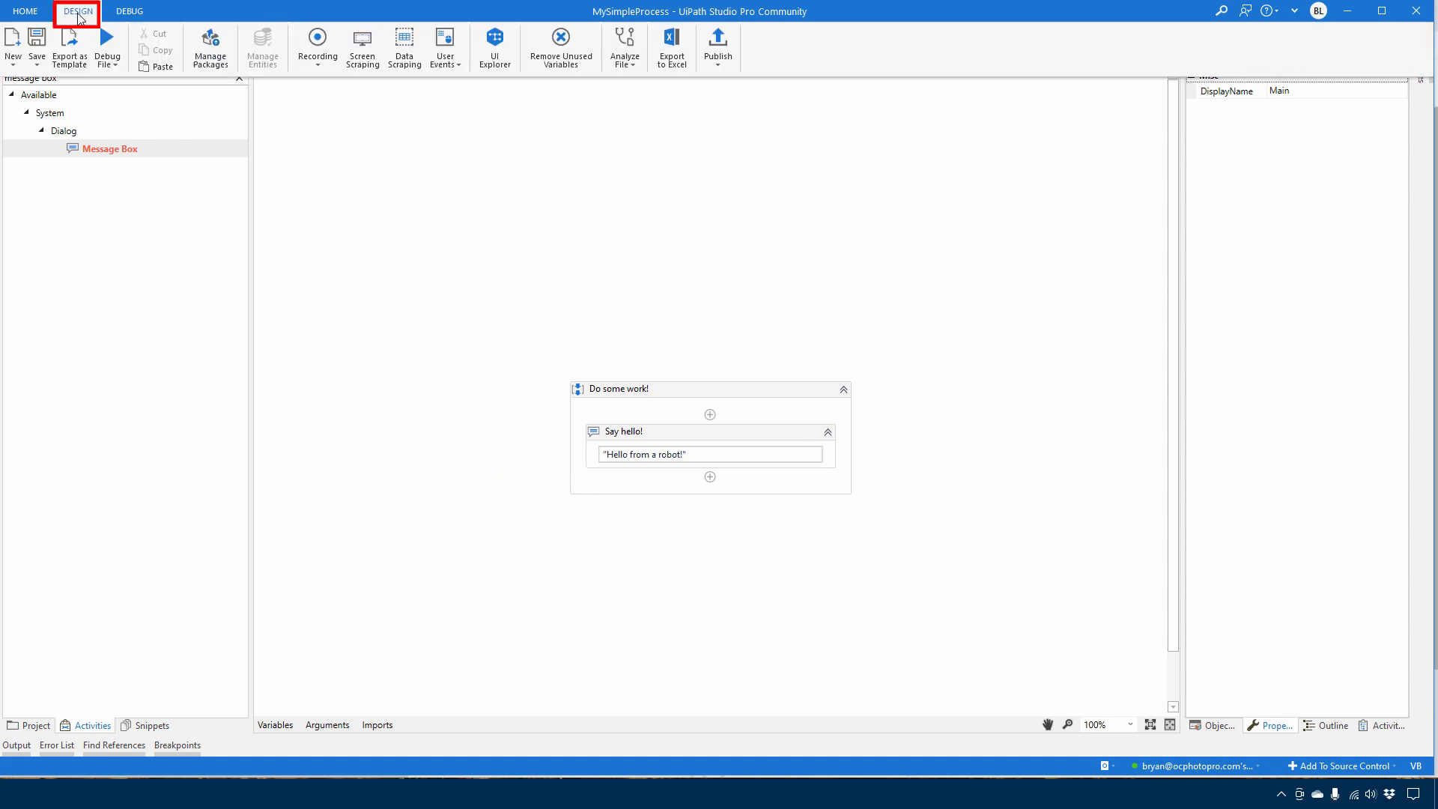
click(111, 64)
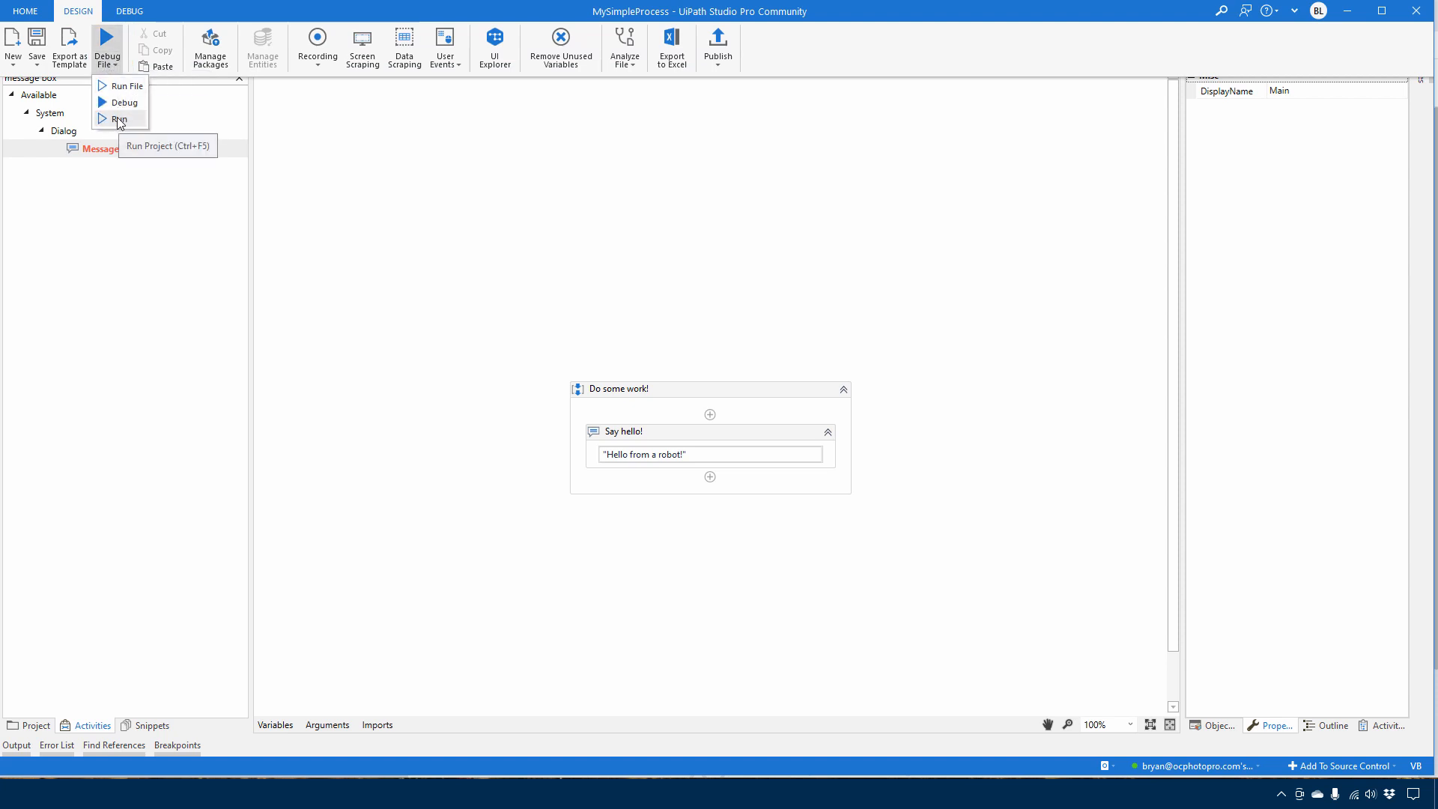
click(119, 120)
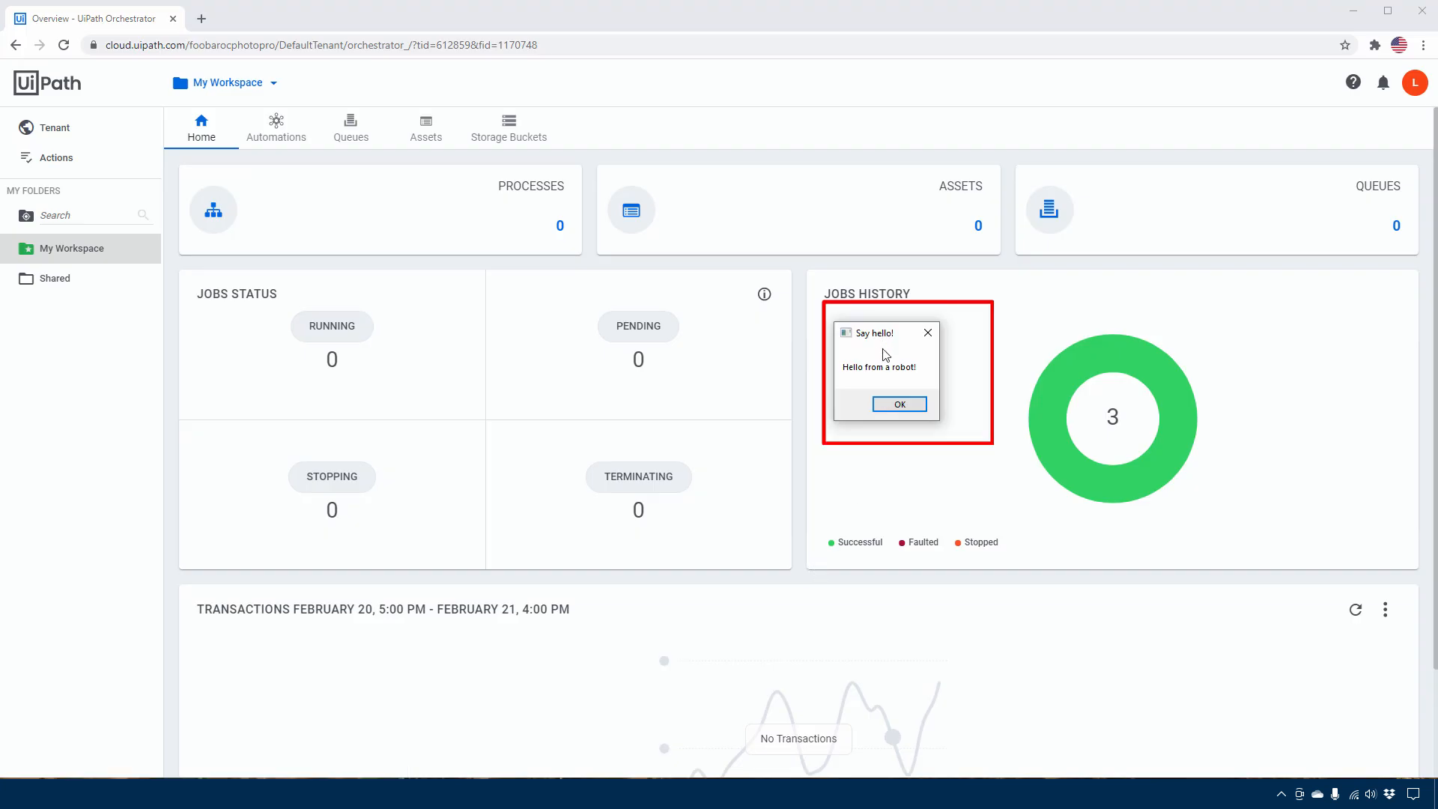
mouse_move(882, 334)
mouse_down()
mouse_move(915, 338)
mouse_move(895, 335)
mouse_up()
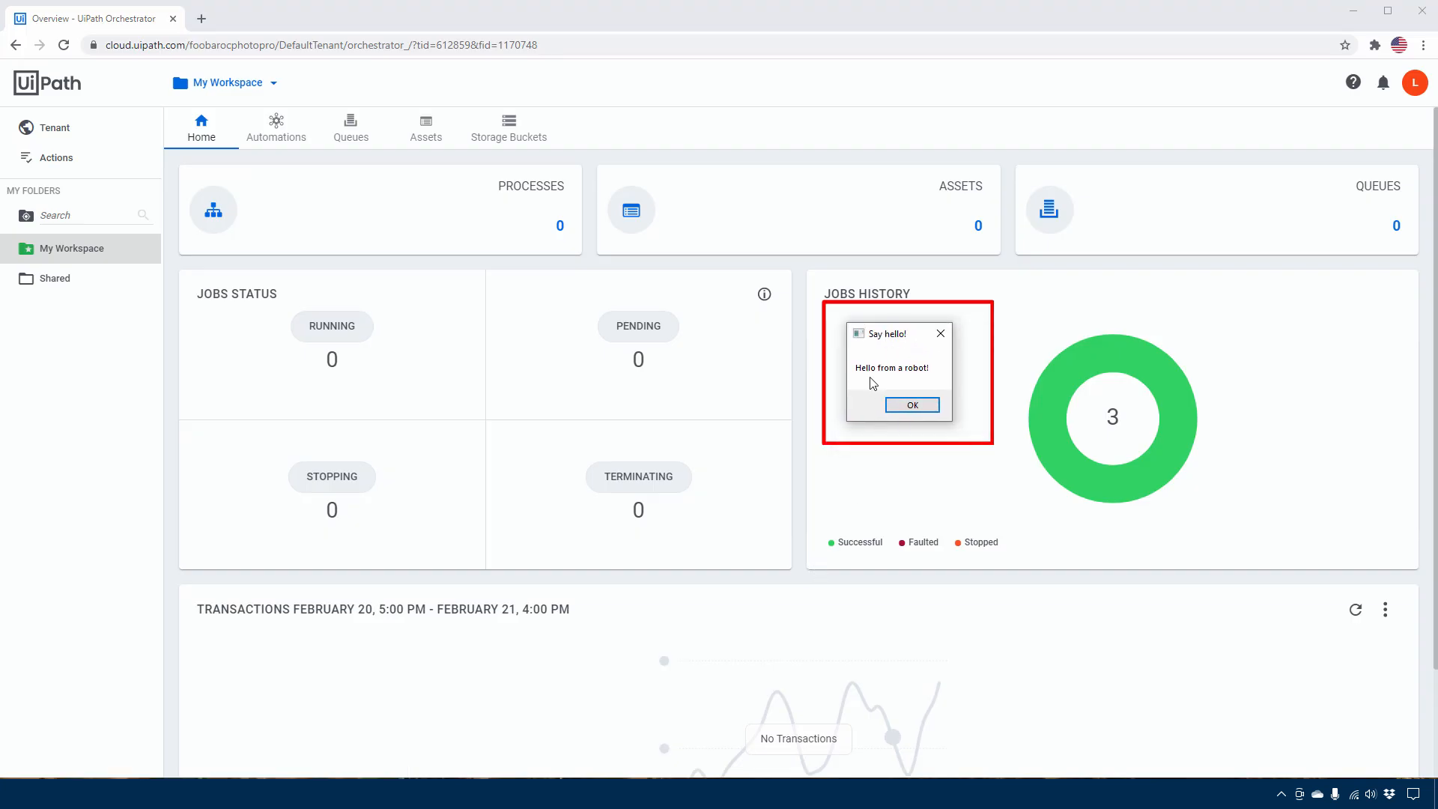
click(912, 405)
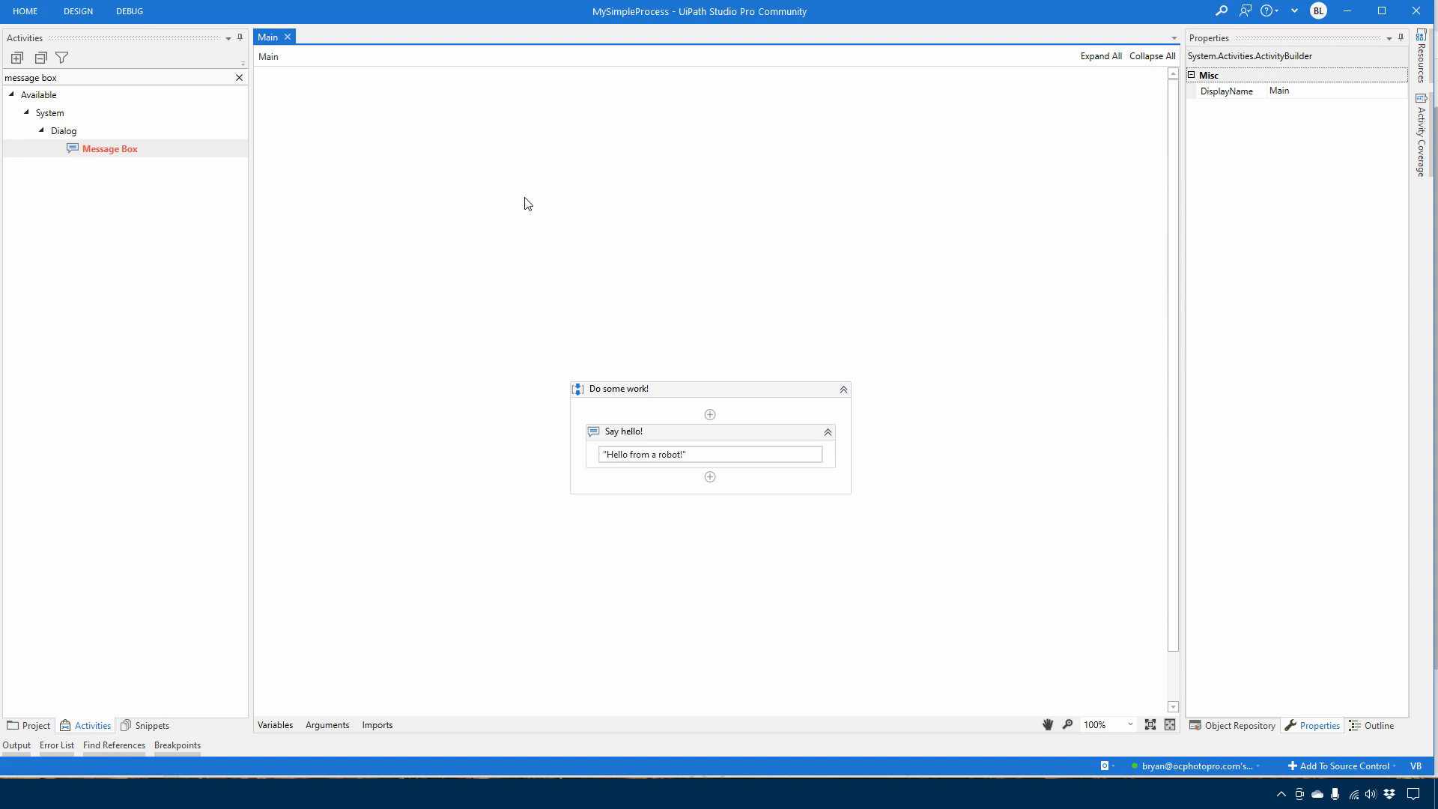
Open UiPath Assistant from the running background apps and check its list of available processes
click(1281, 794)
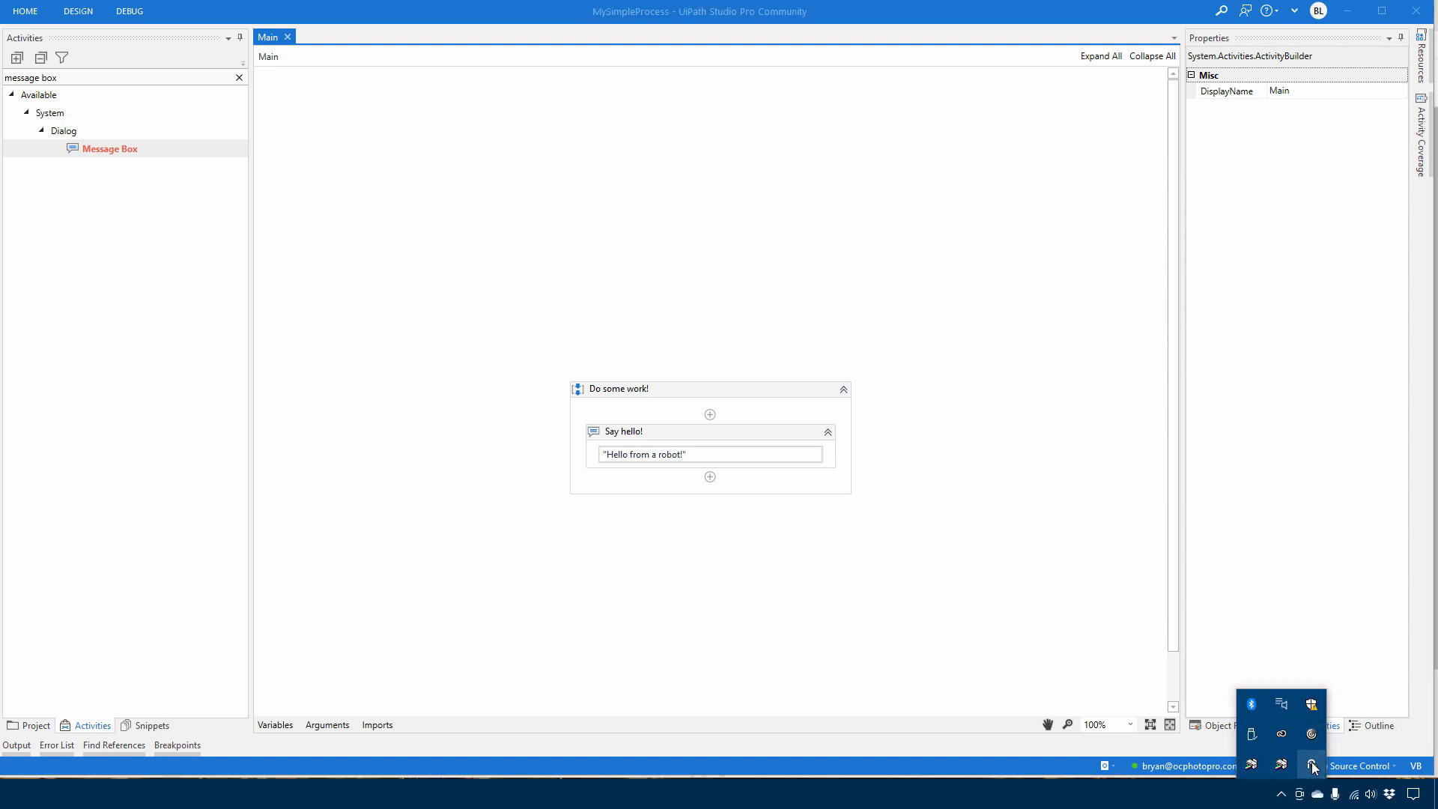
click(1311, 761)
drag(1094, 132, 1129, 165)
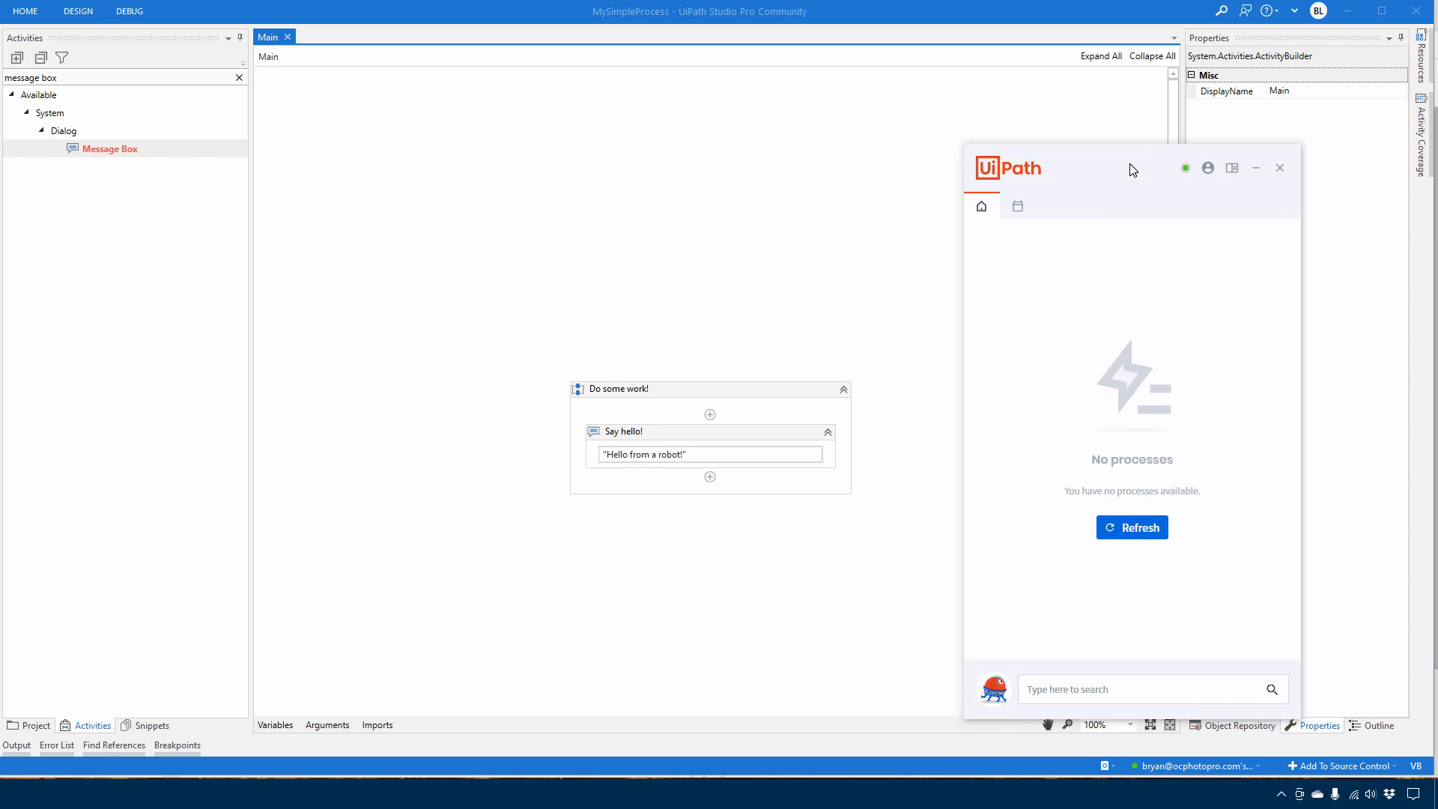
Start publishing MySimpleProcess as version 1.0.1 and review the publish destinations, keeping Orchestrator Personal Workspace Feed
click(78, 15)
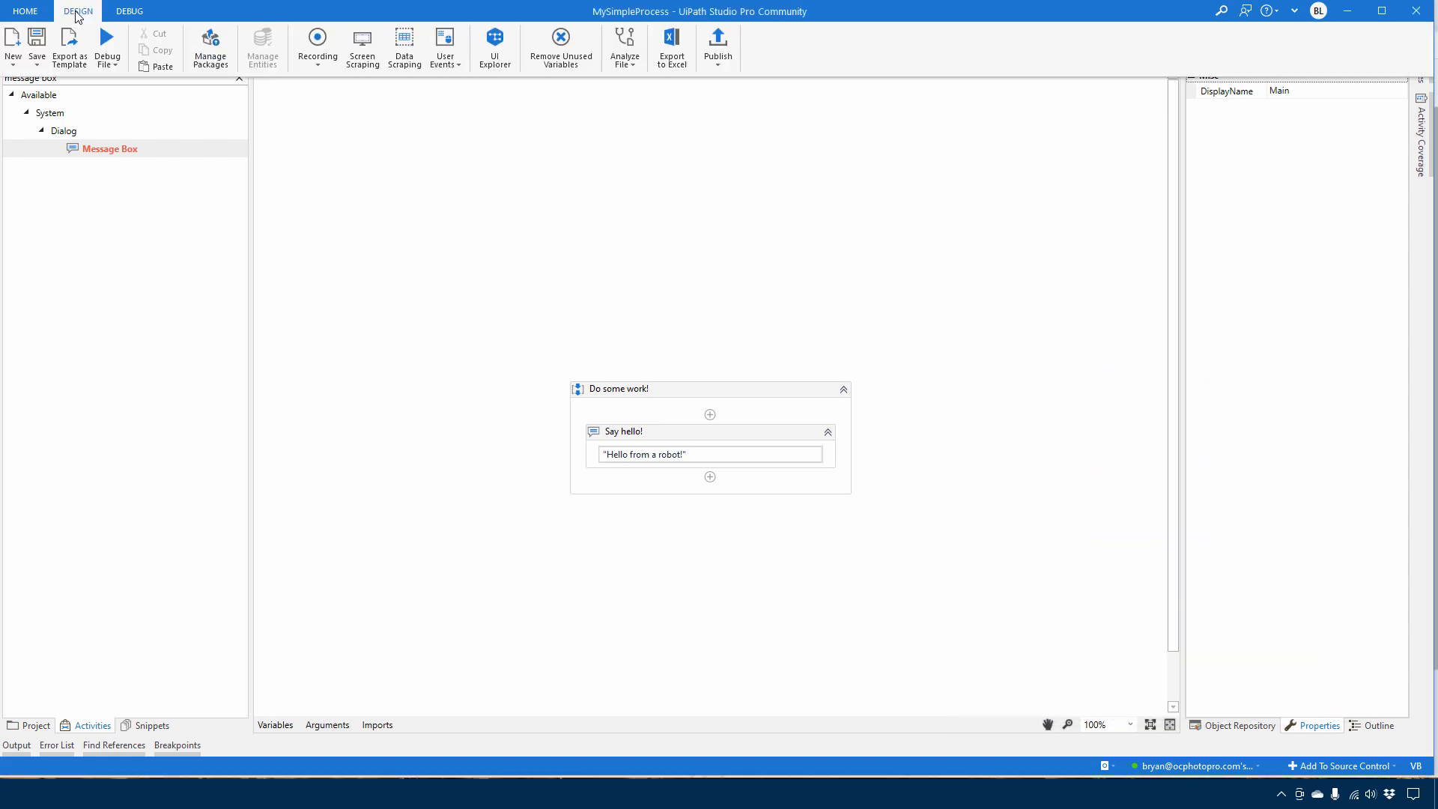
click(719, 45)
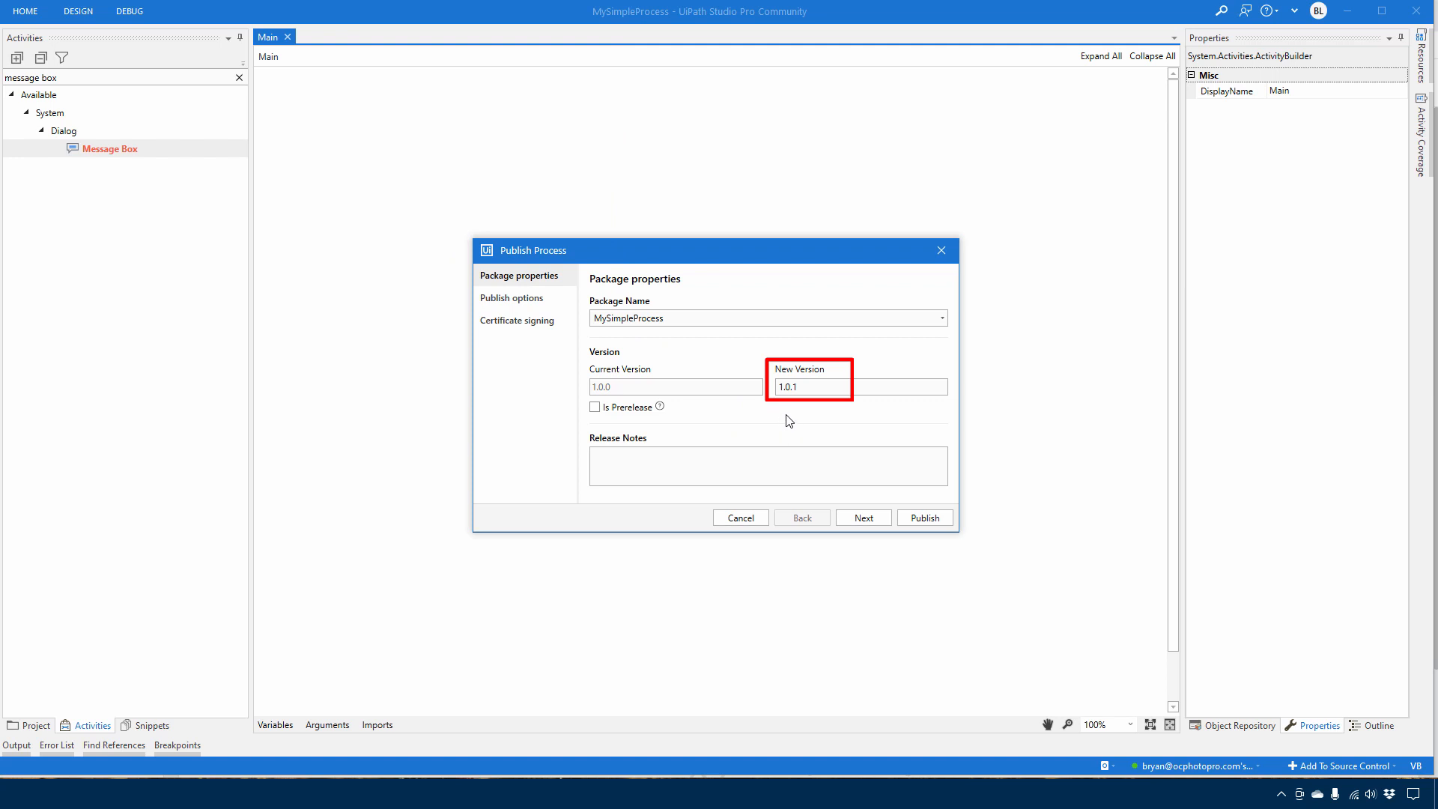
click(537, 305)
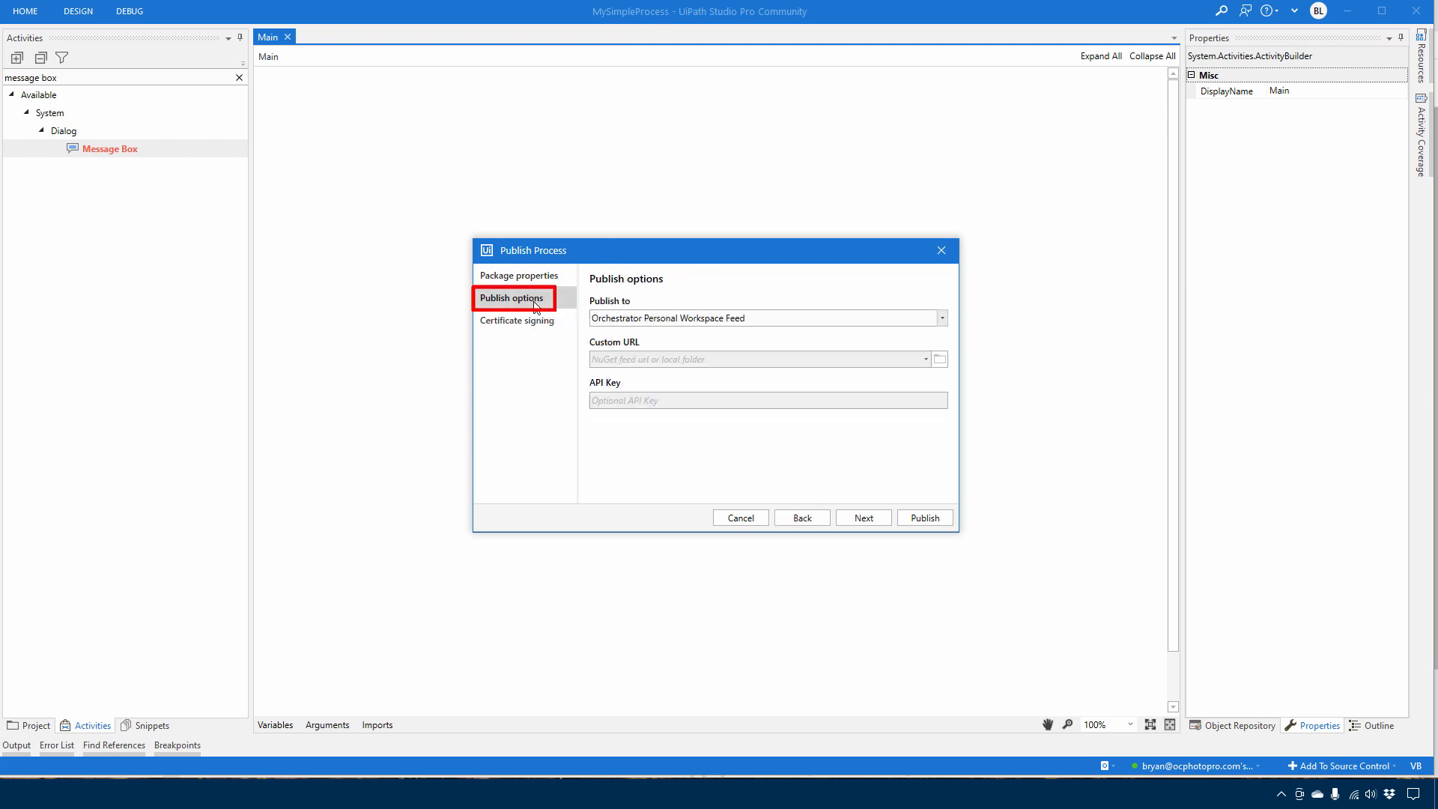
click(663, 317)
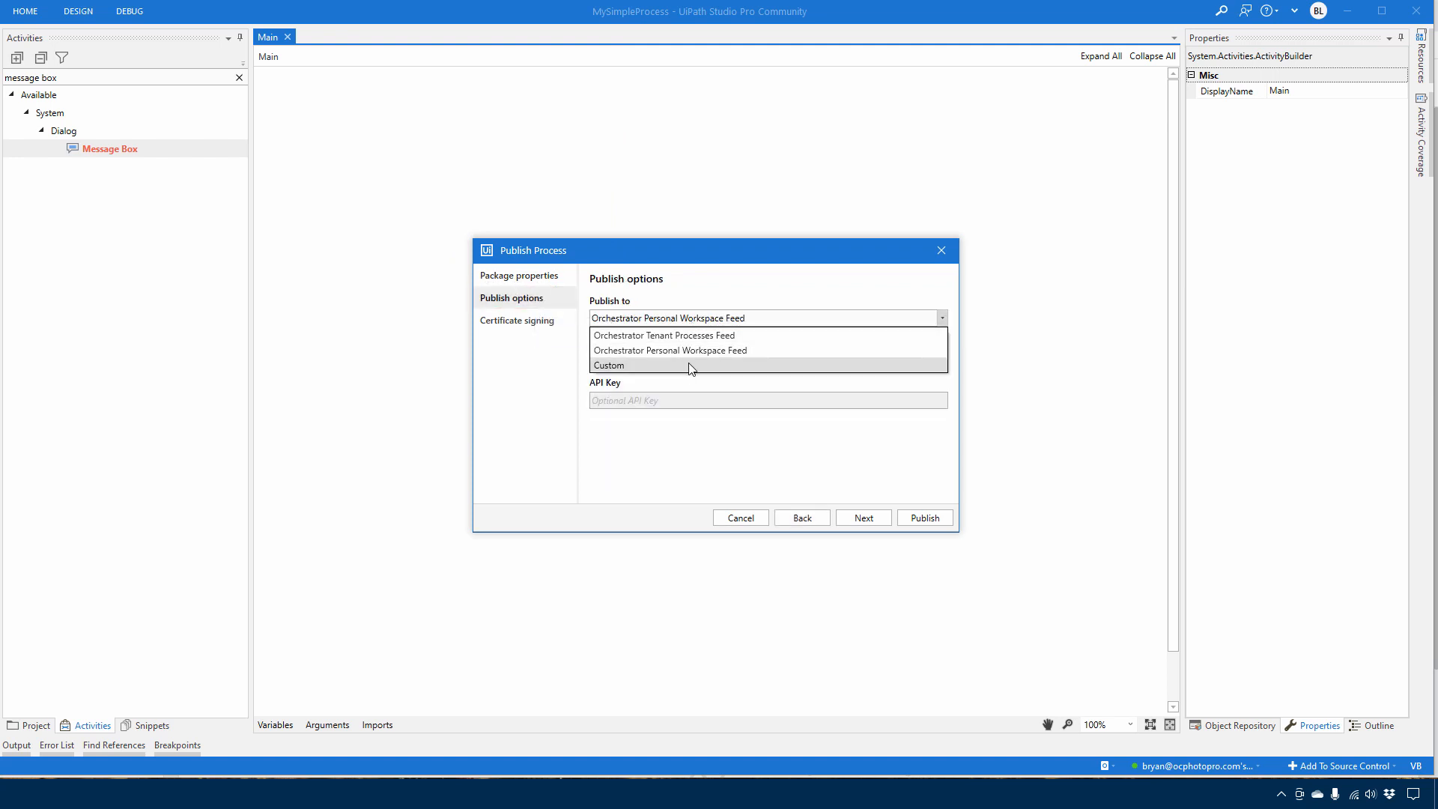
click(694, 290)
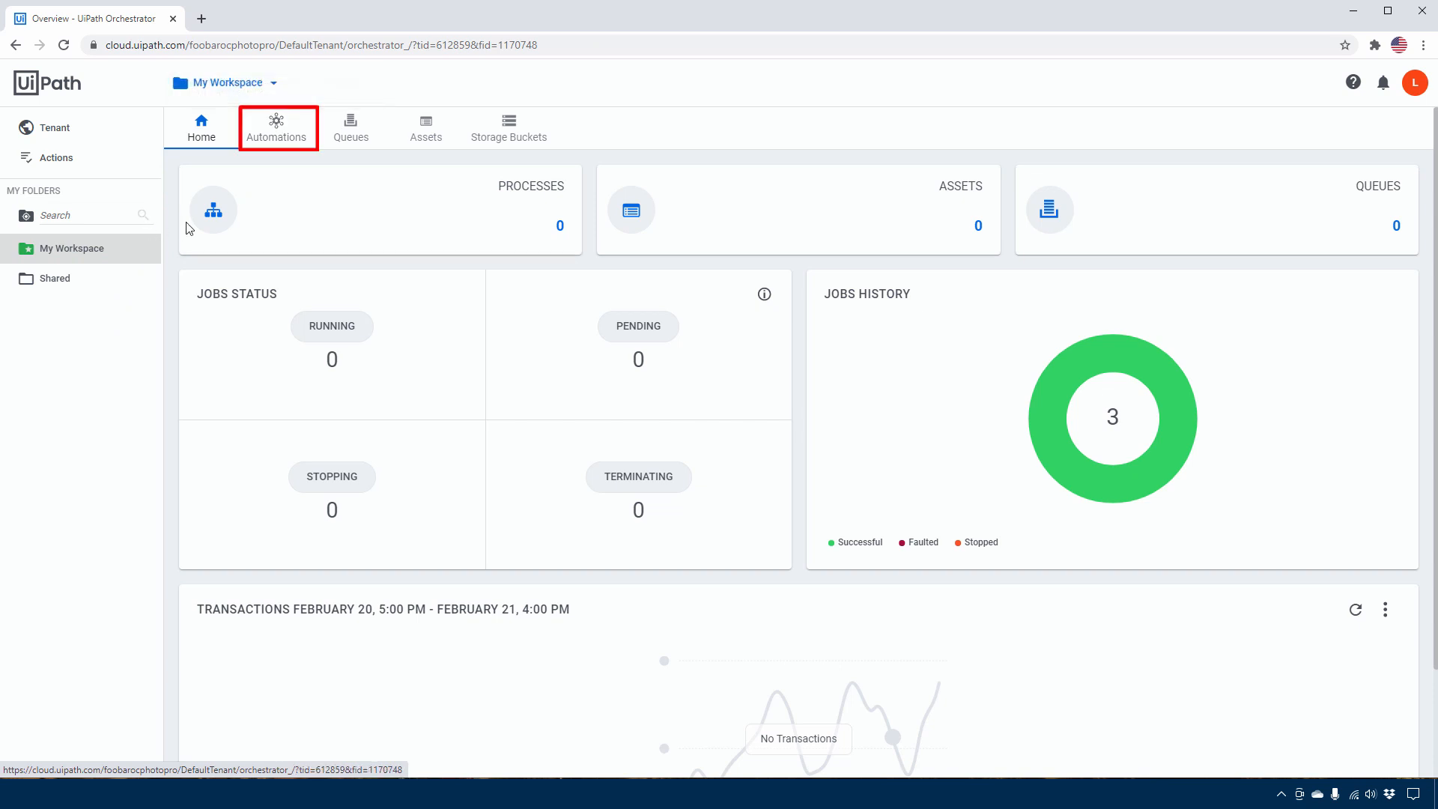
Switch to Orchestrator and compare the packages and processes in My Workspace with the process list in UiPath Assistant
click(276, 124)
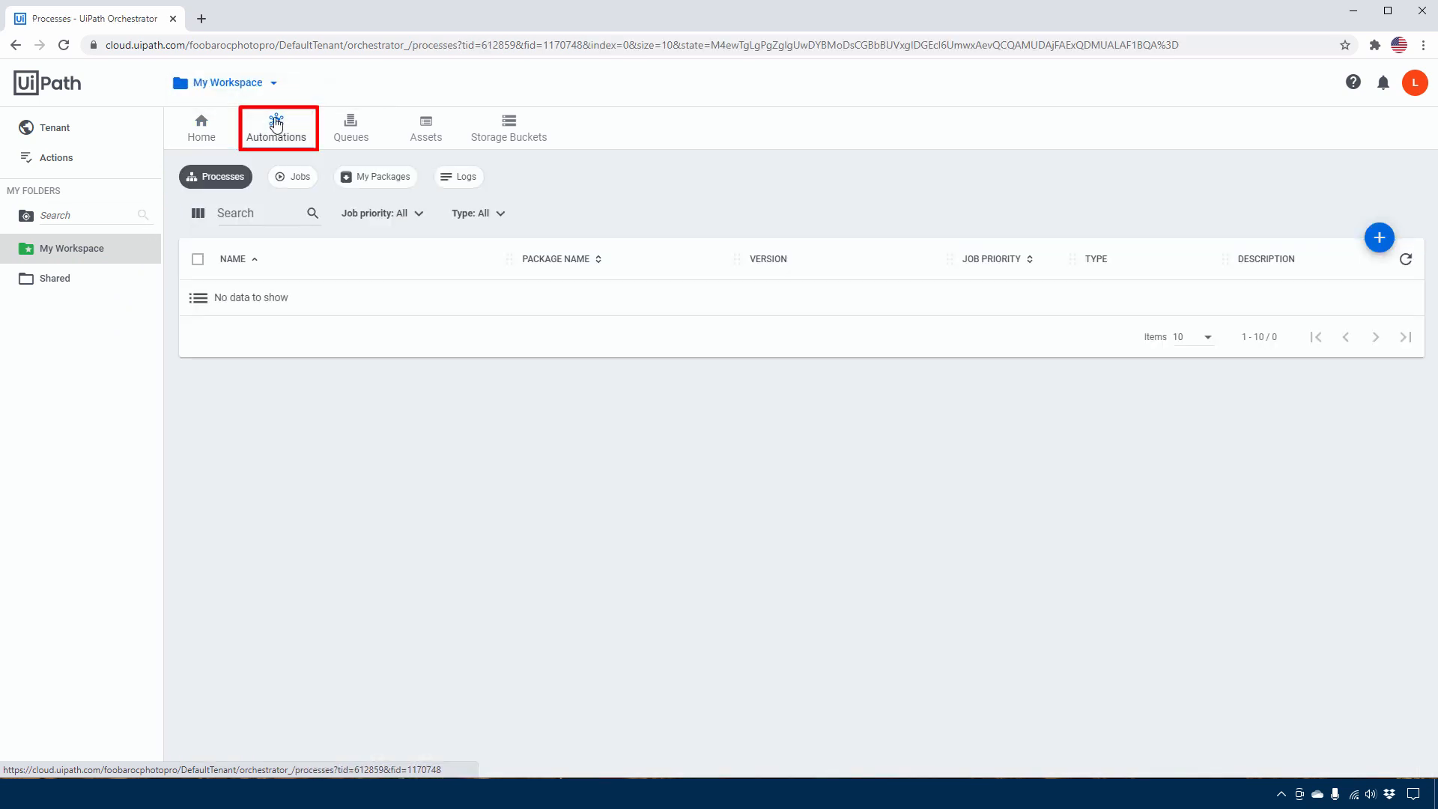
click(376, 180)
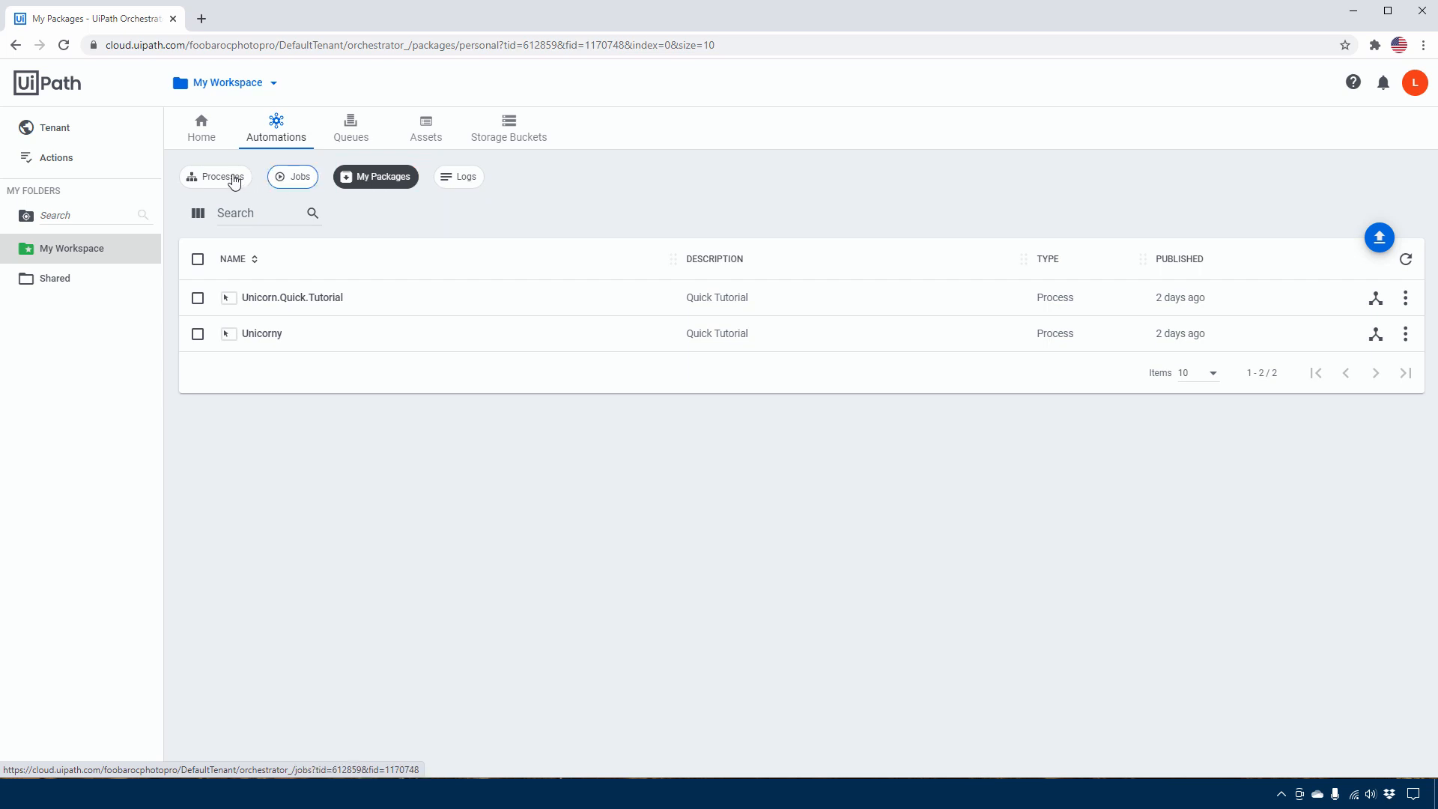
click(1281, 796)
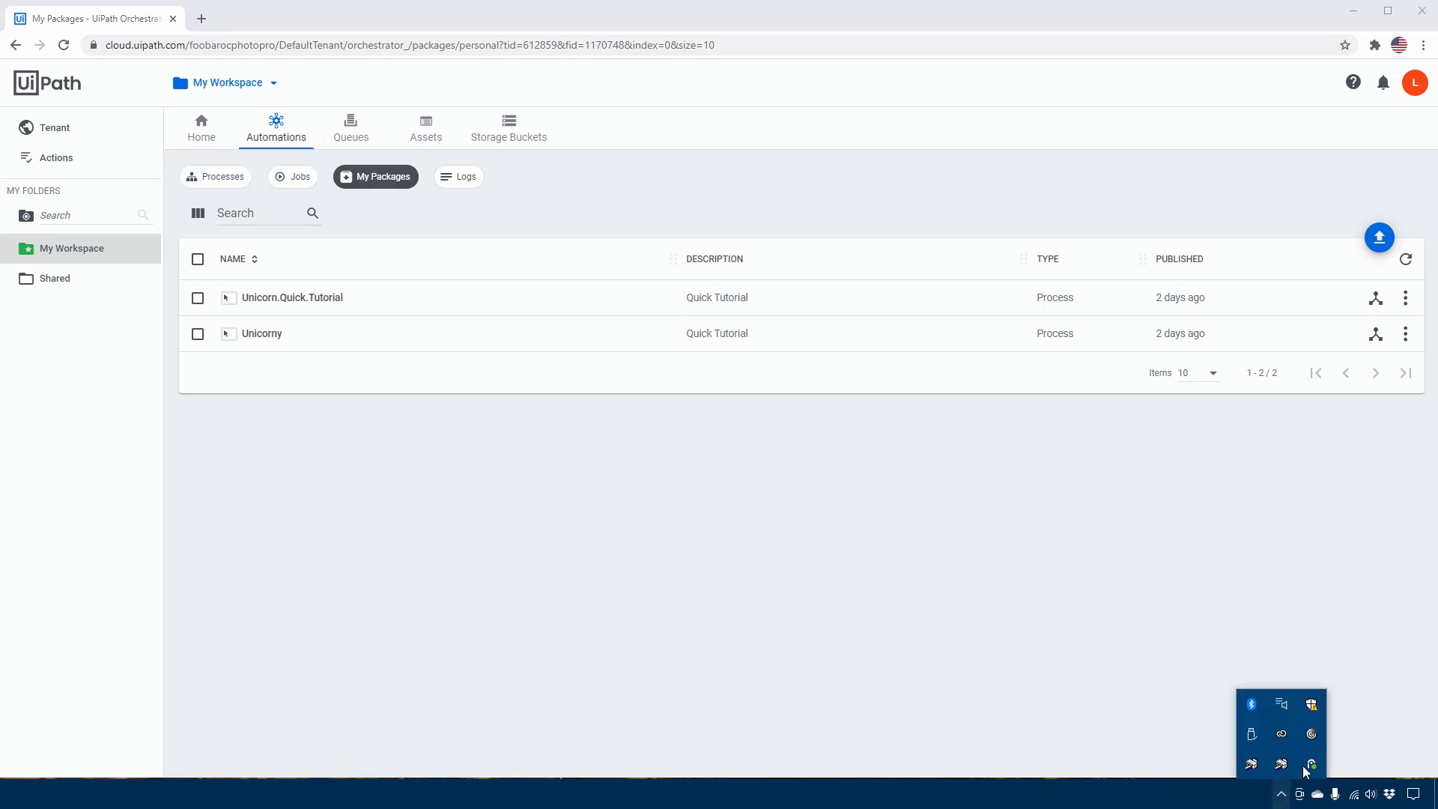
click(1310, 766)
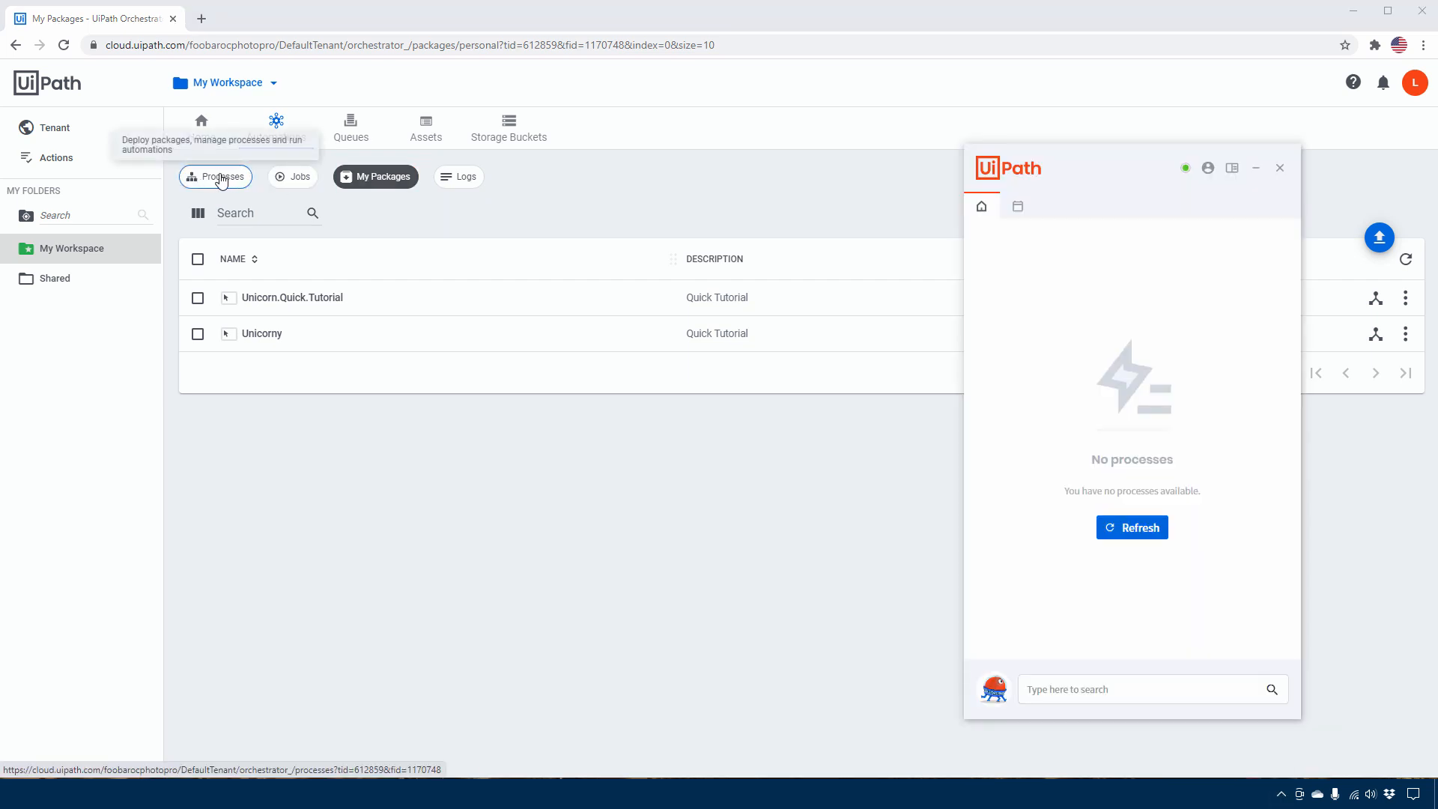
click(219, 179)
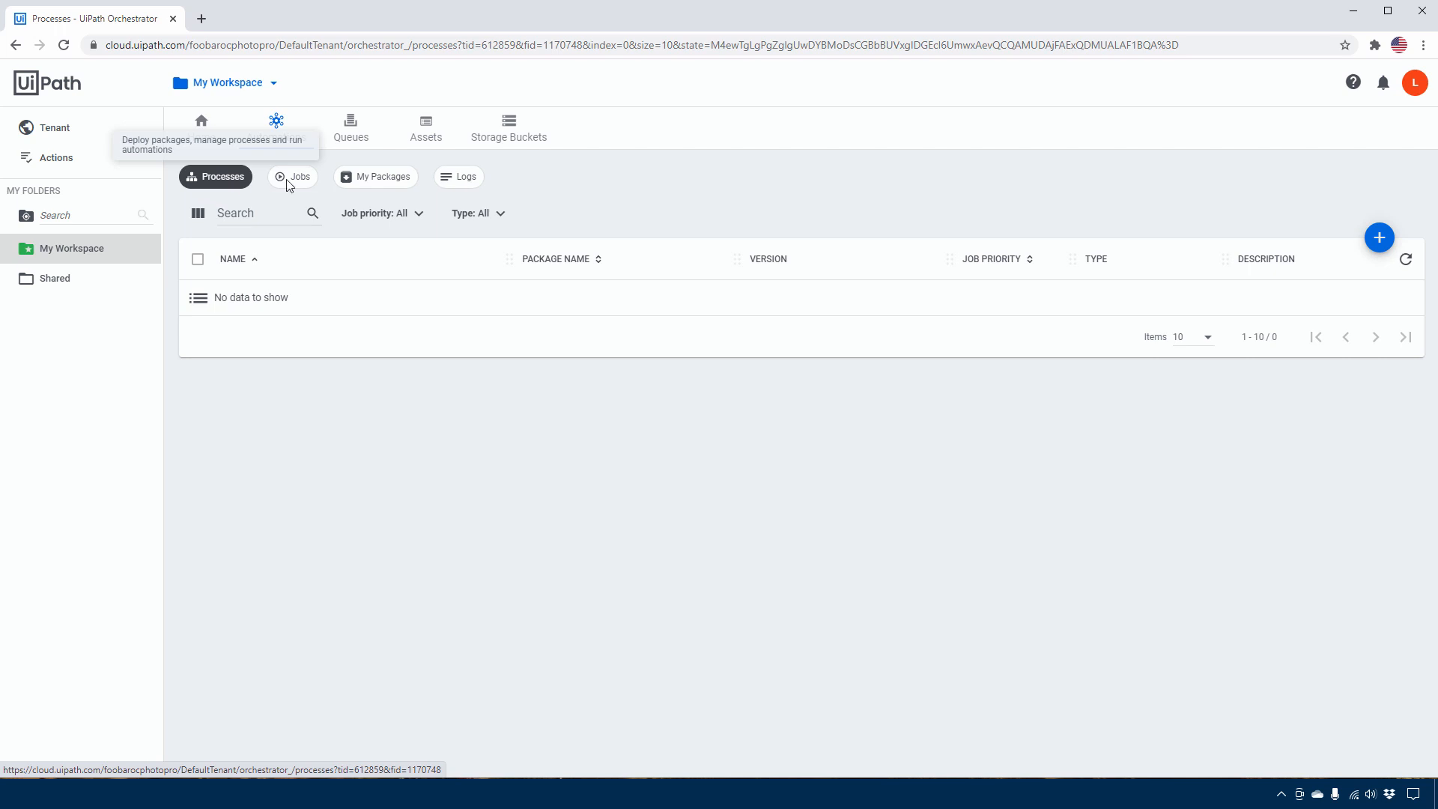
click(434, 794)
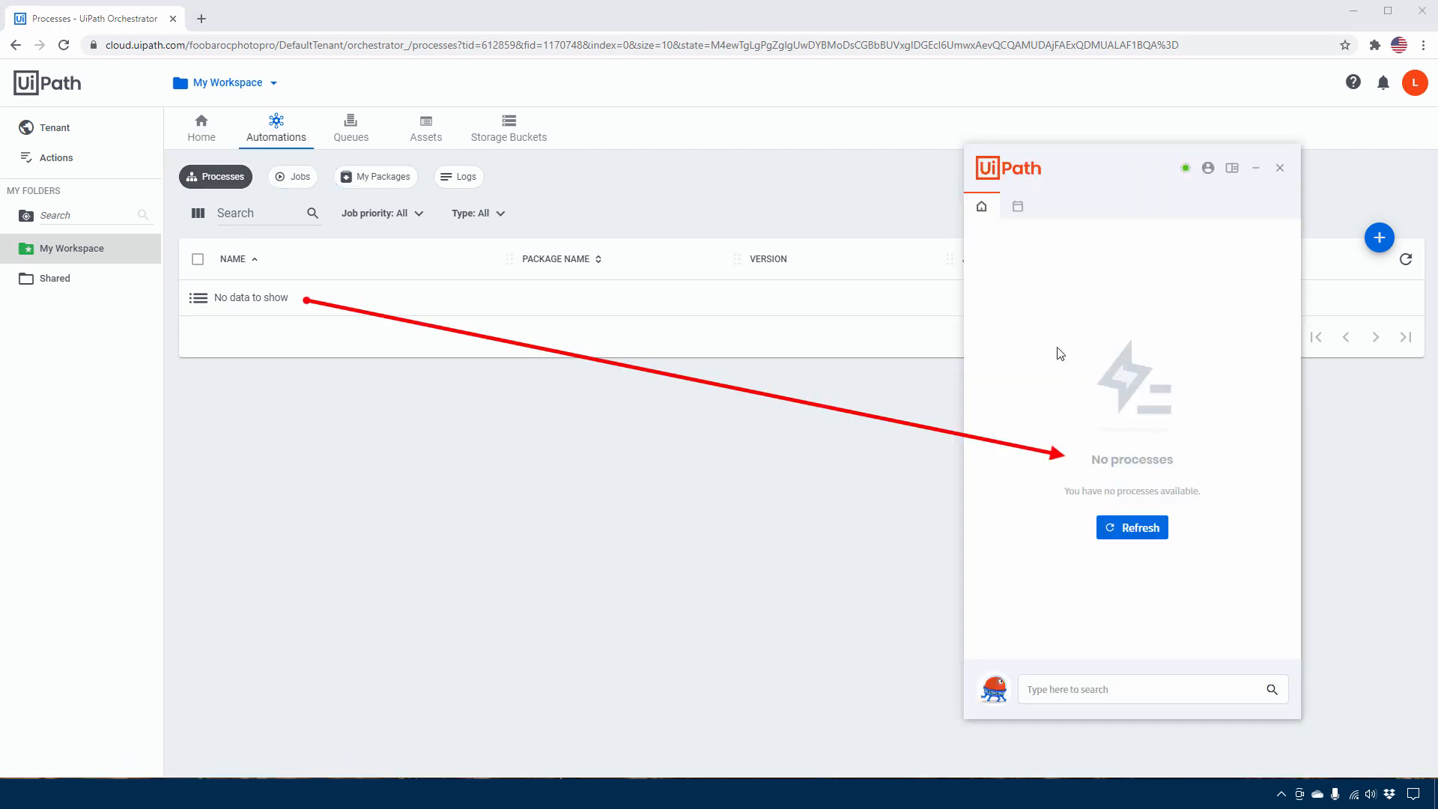
drag(1080, 167, 1104, 203)
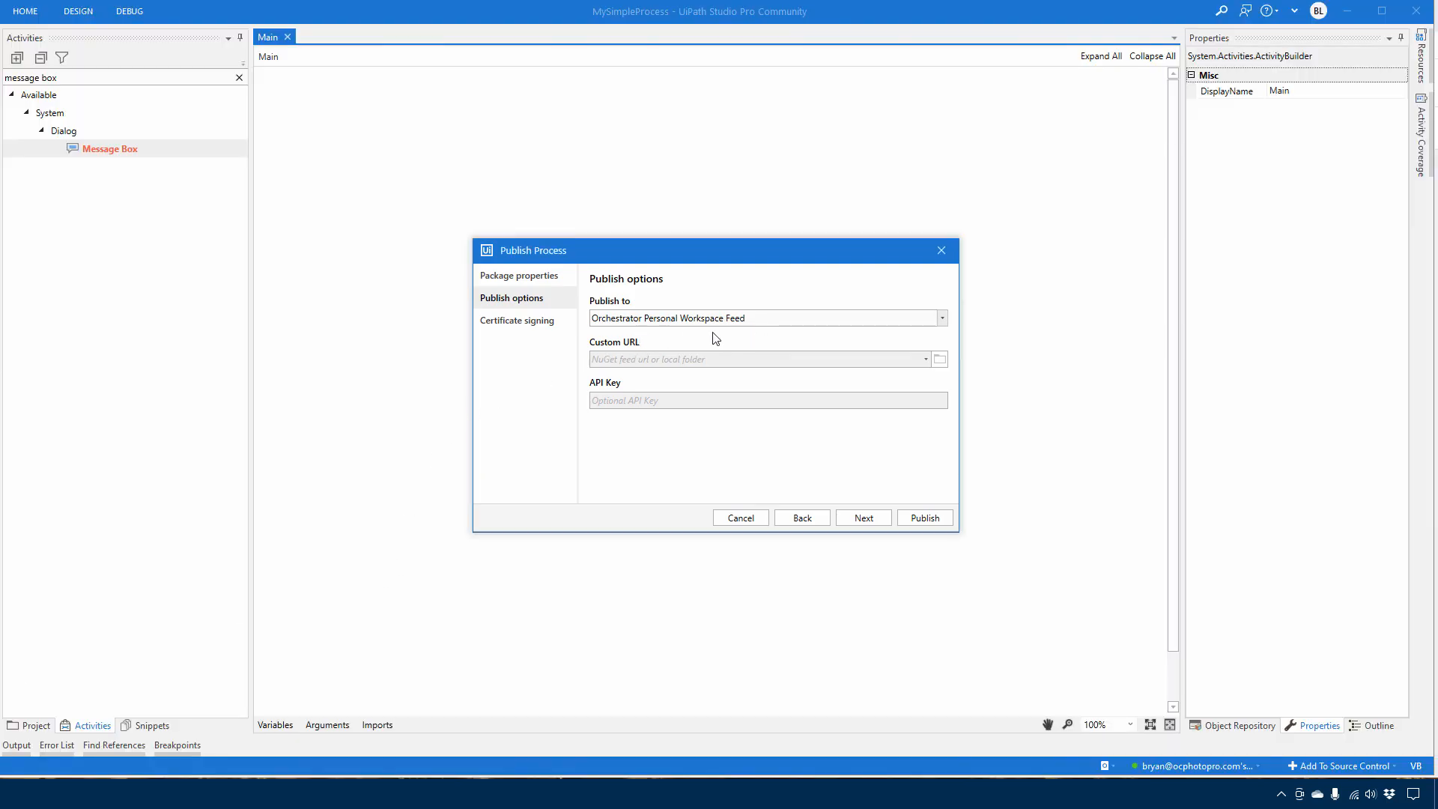
Publish MySimpleProcess from UiPath Studio, and check the refreshed processes and the packages of My Workspace in Orchestrator
click(925, 518)
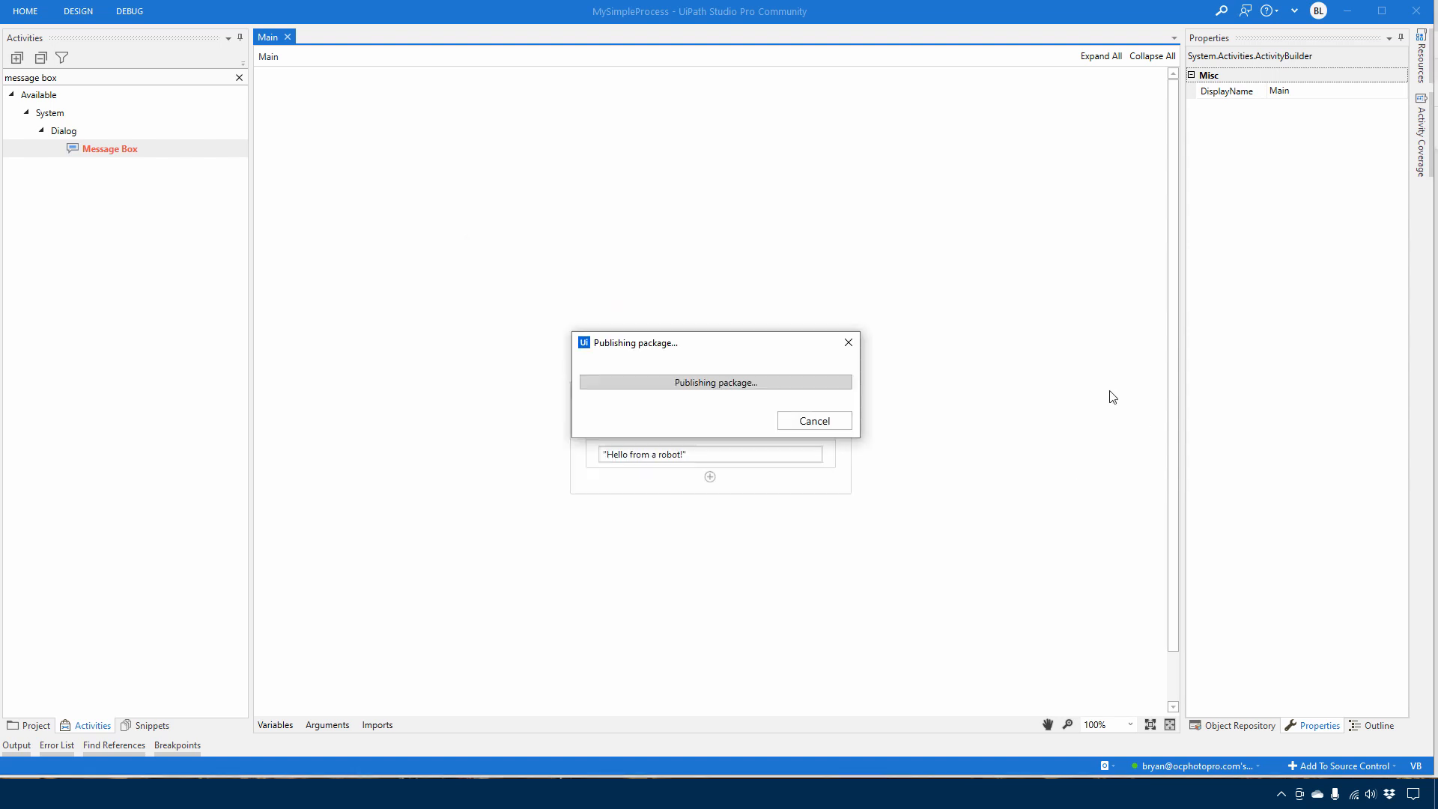
click(816, 434)
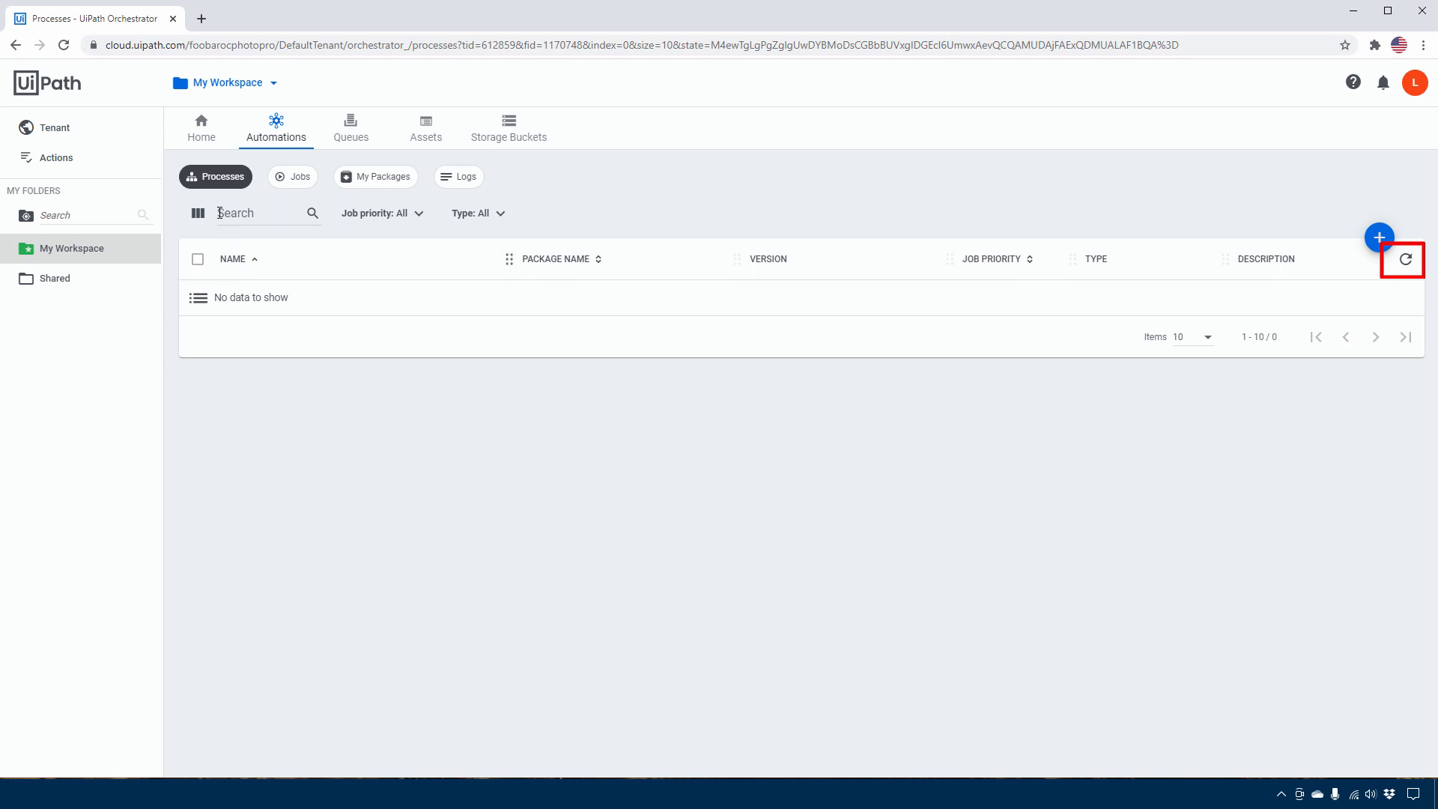
click(1406, 260)
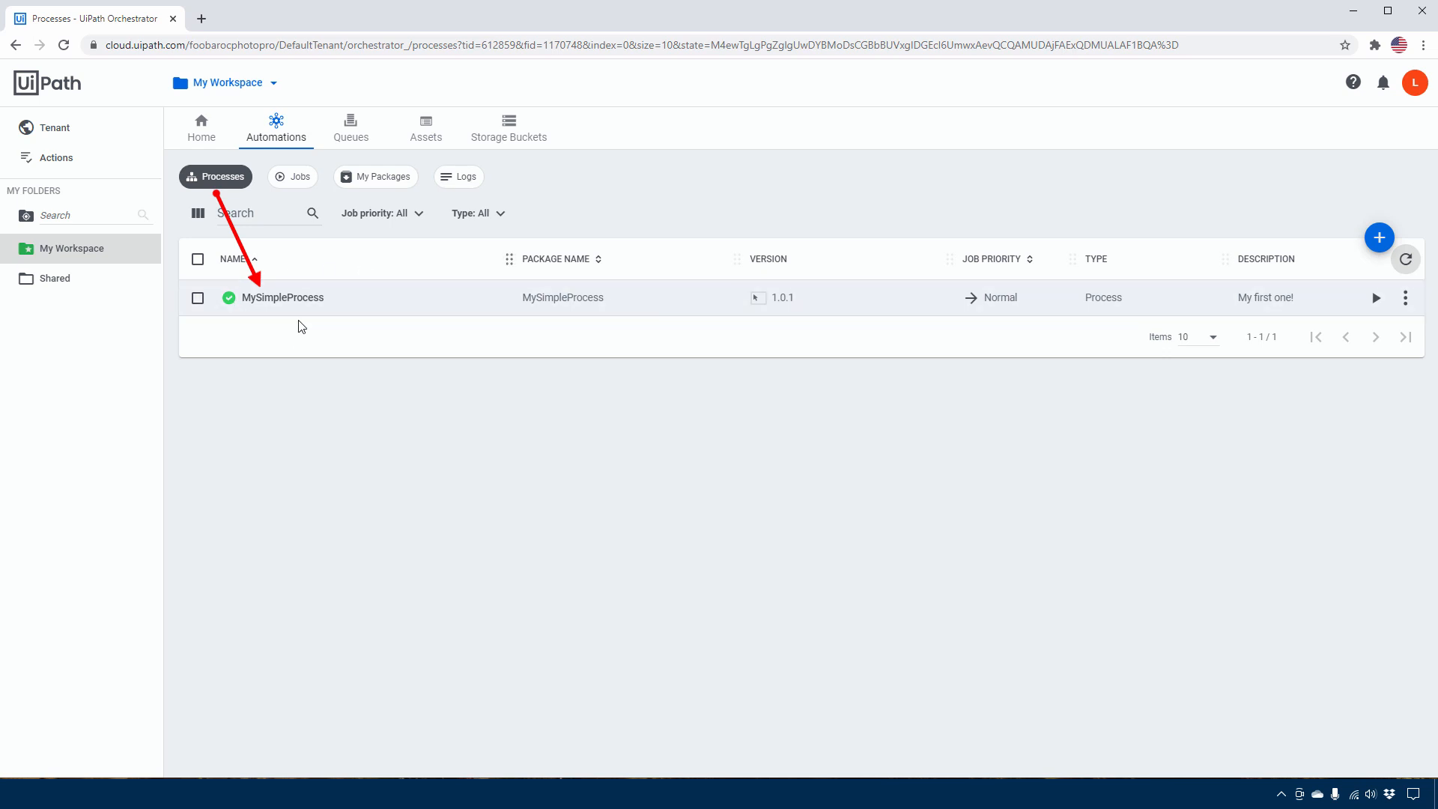
click(391, 180)
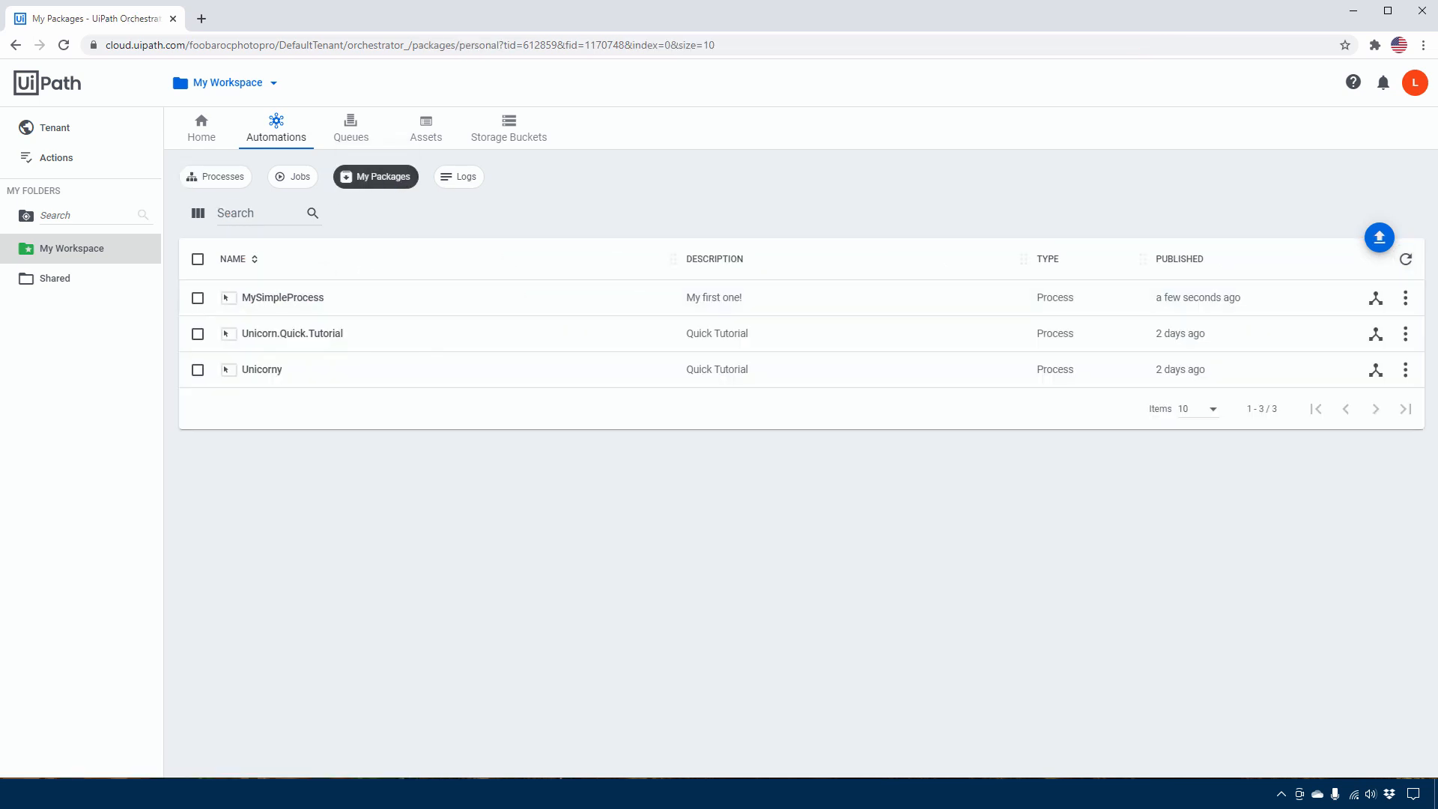
Open UiPath Assistant, start MySimpleProcess from its process list, and dismiss the "Say hello!" message box
click(1281, 794)
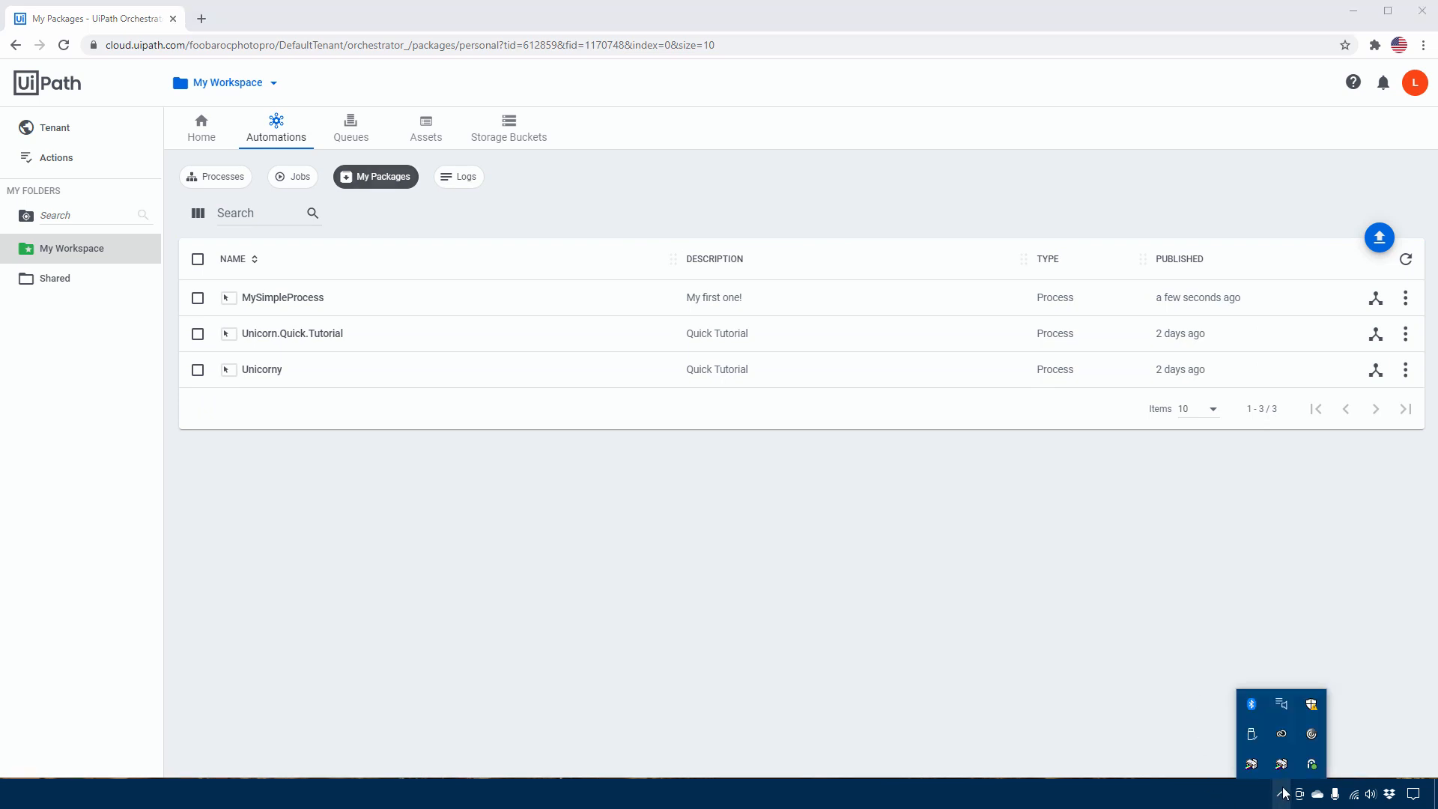
click(1312, 764)
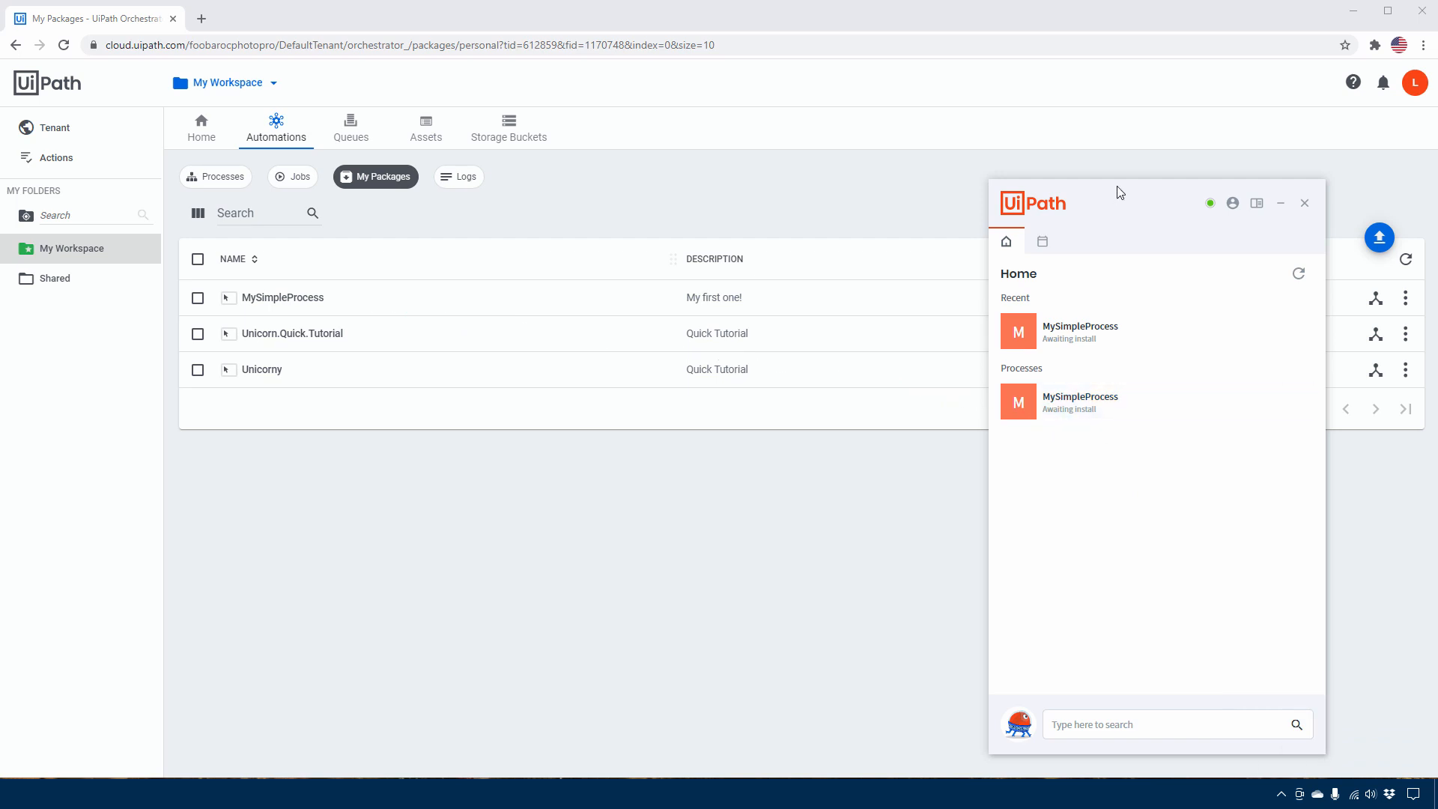
drag(1118, 188, 1128, 181)
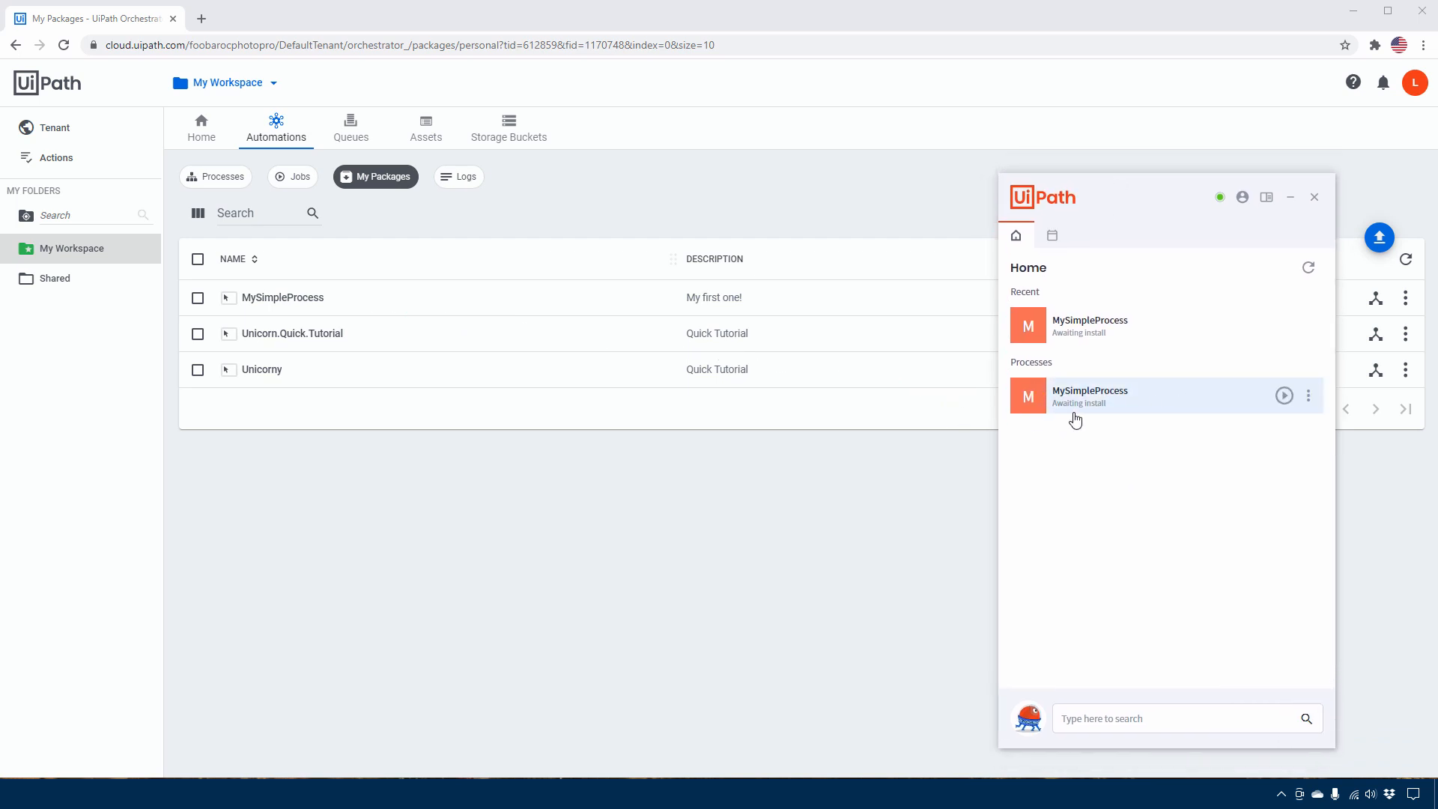
mouse_move(1101, 406)
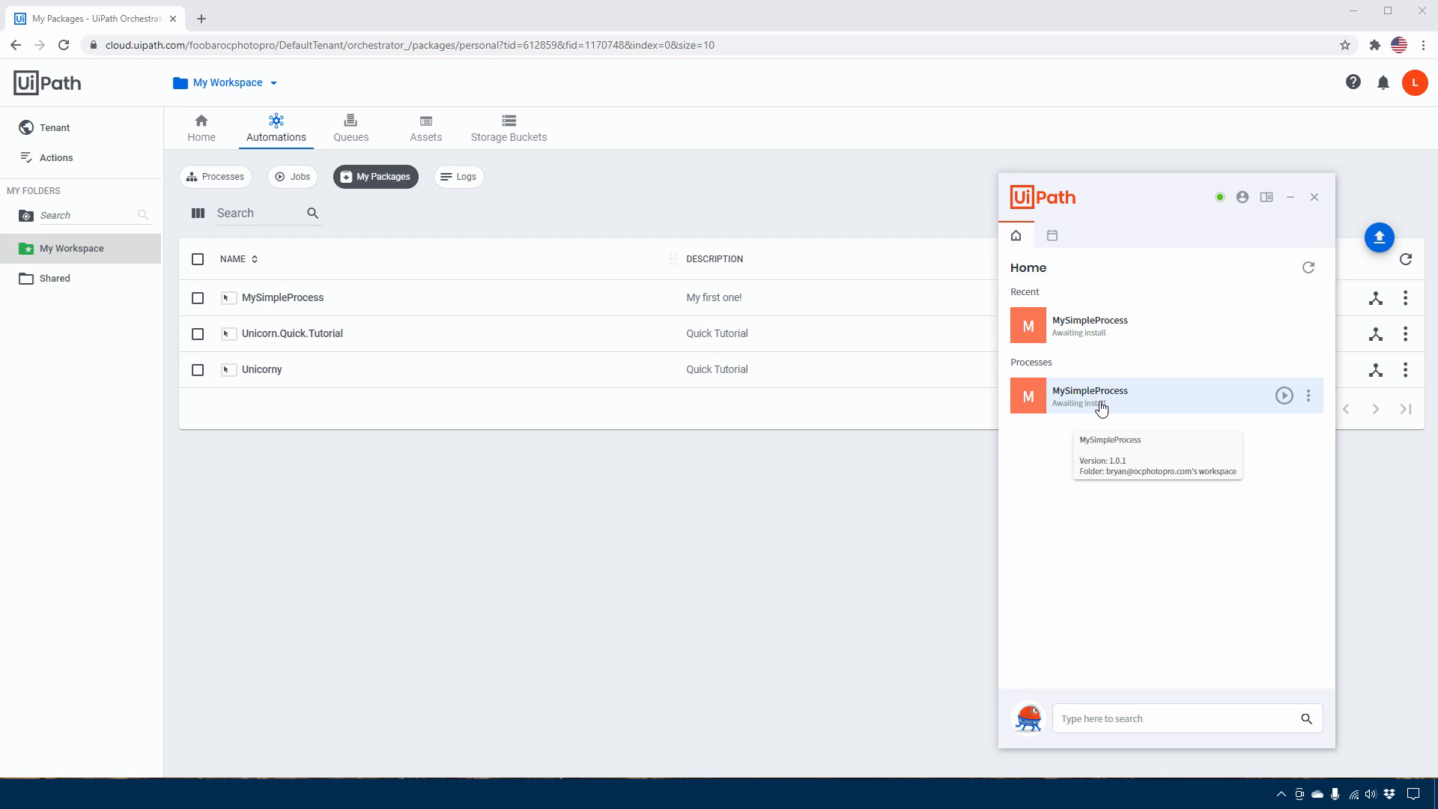
click(1284, 397)
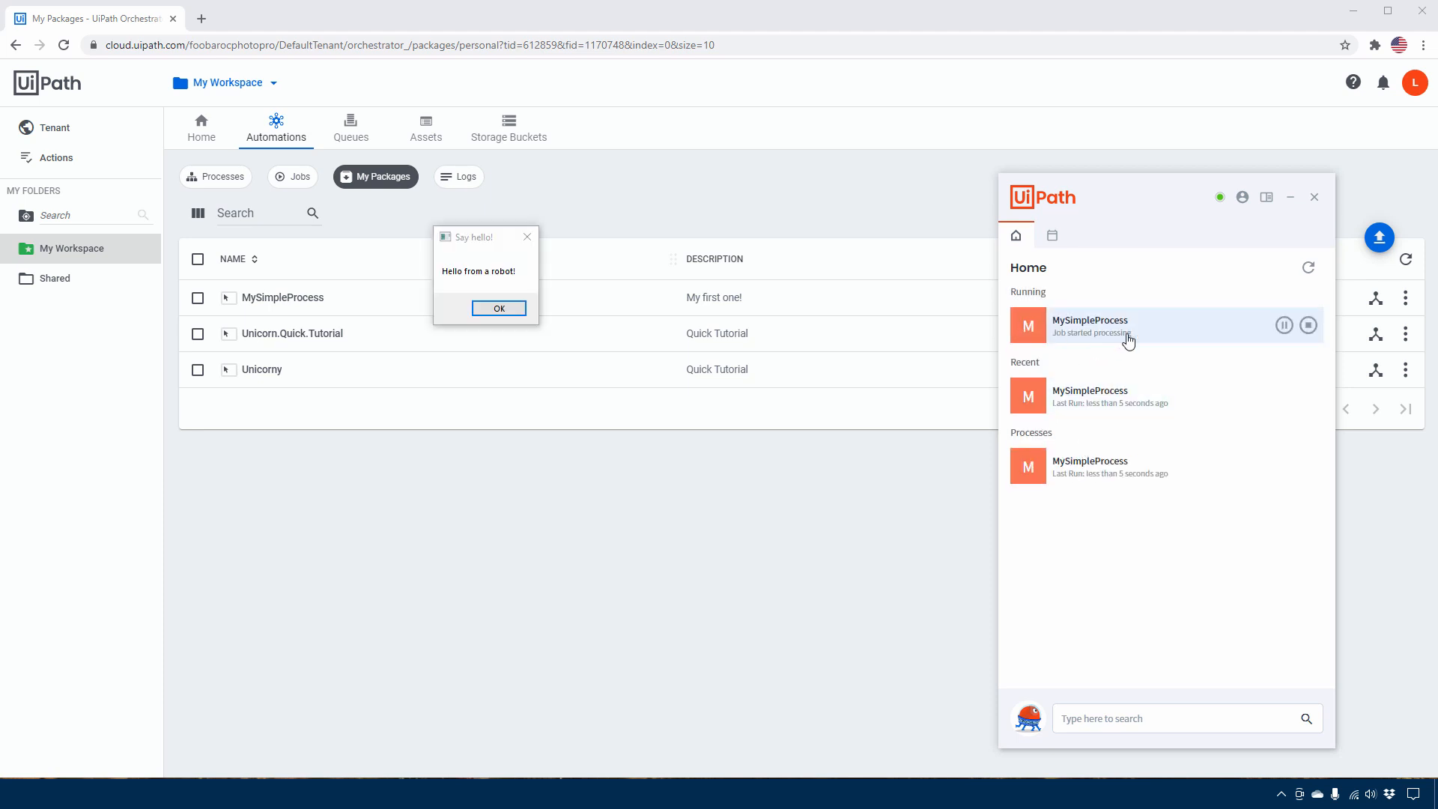
drag(490, 237, 902, 464)
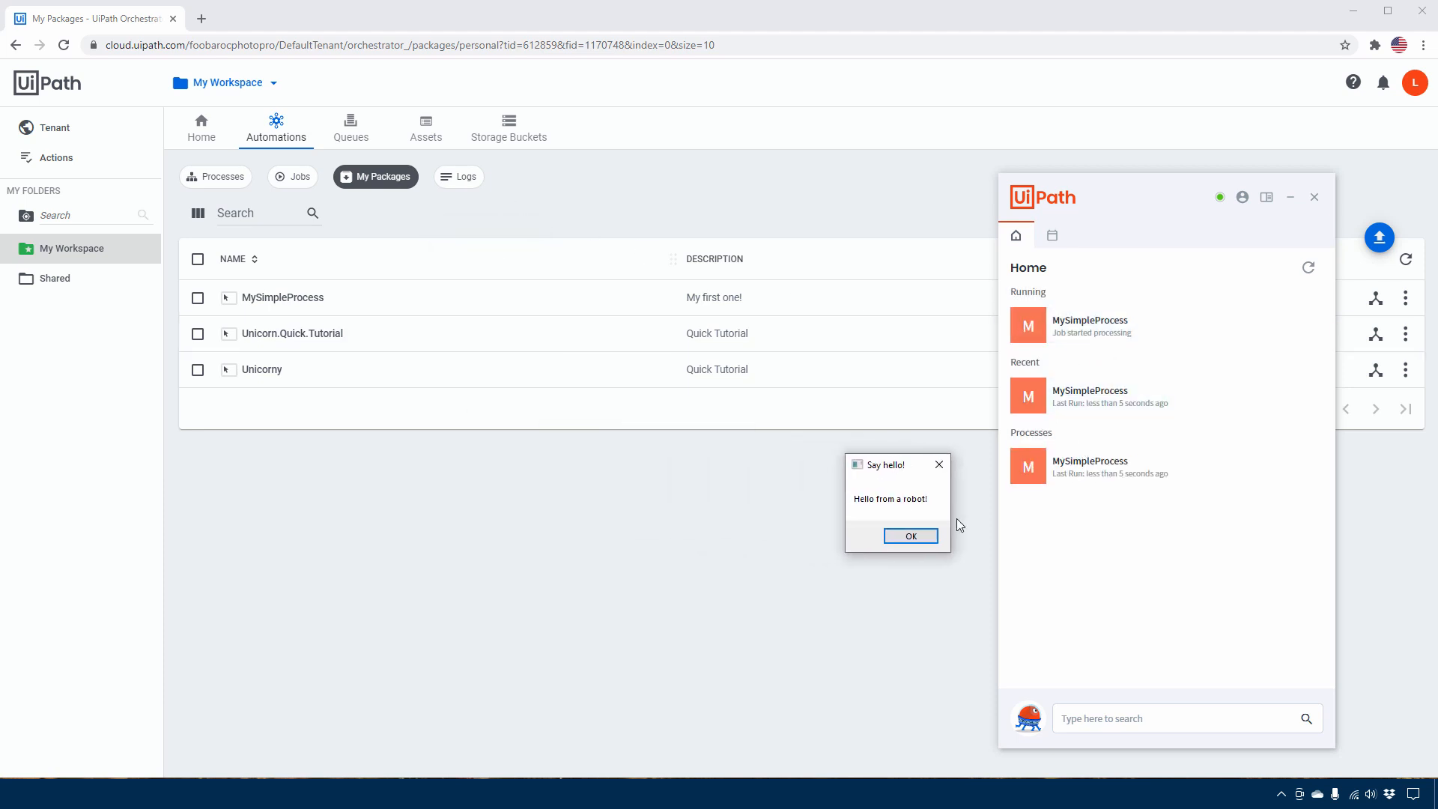
click(912, 536)
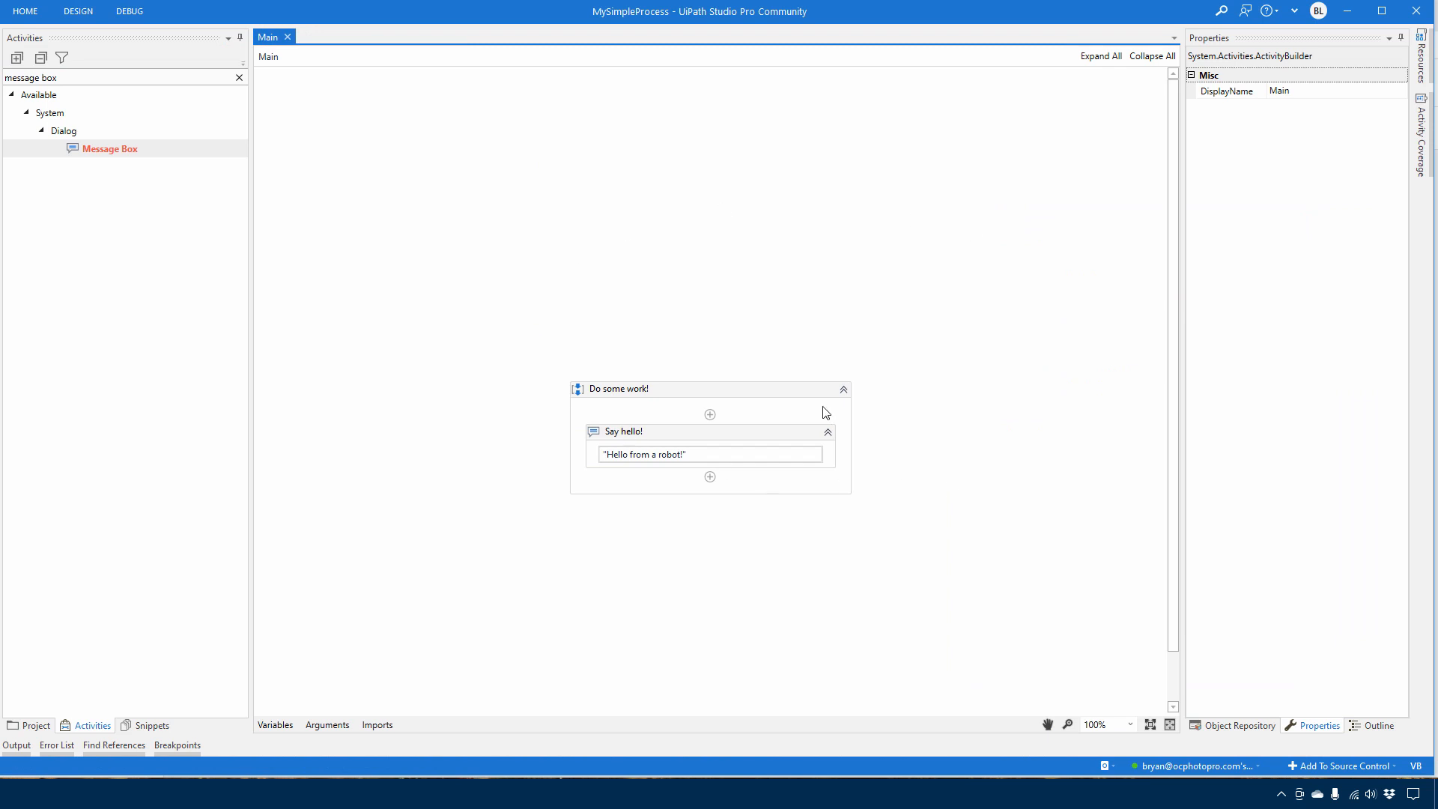
Review MySimpleProcess in the My Workspace process list in Orchestrator and in UiPath Assistant
click(78, 11)
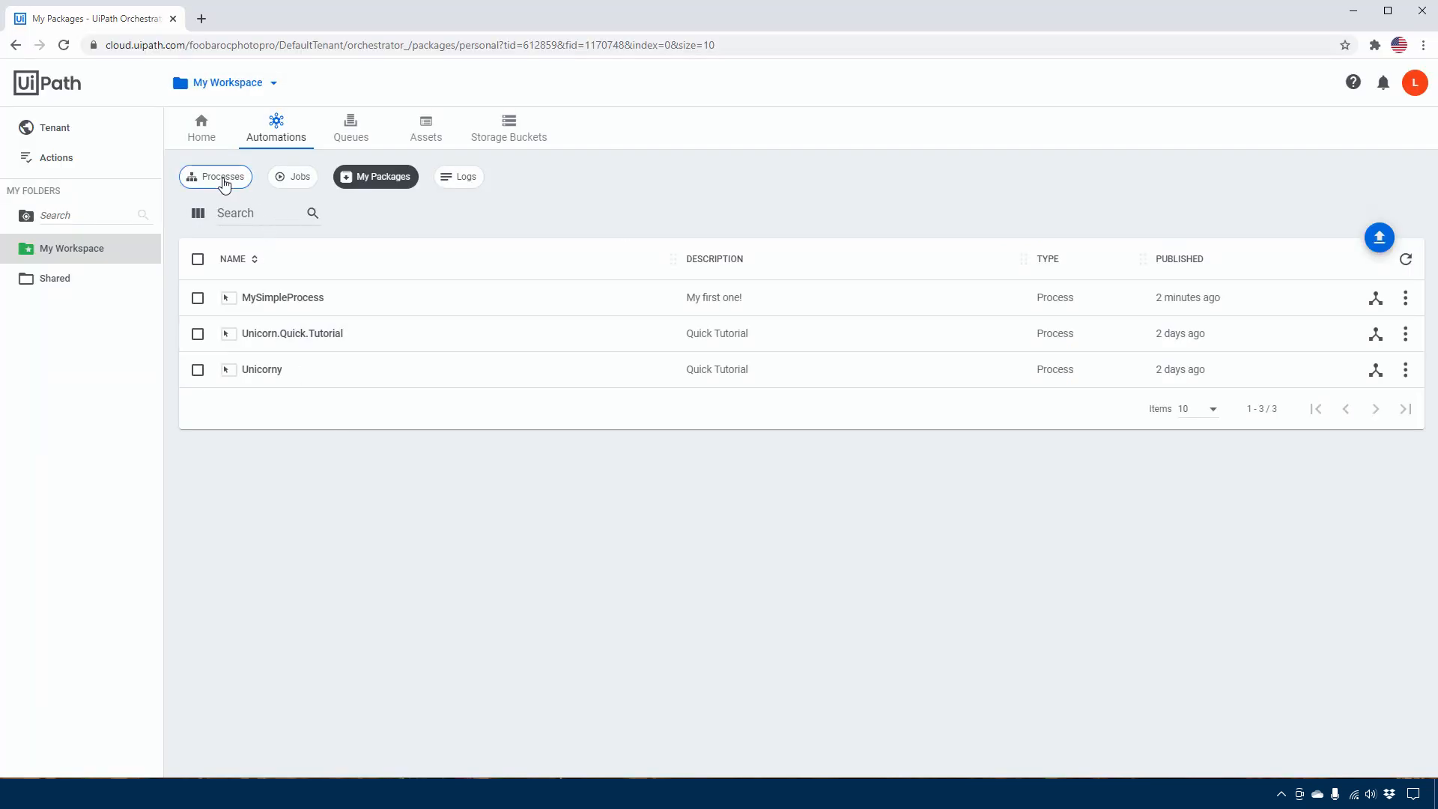
click(224, 180)
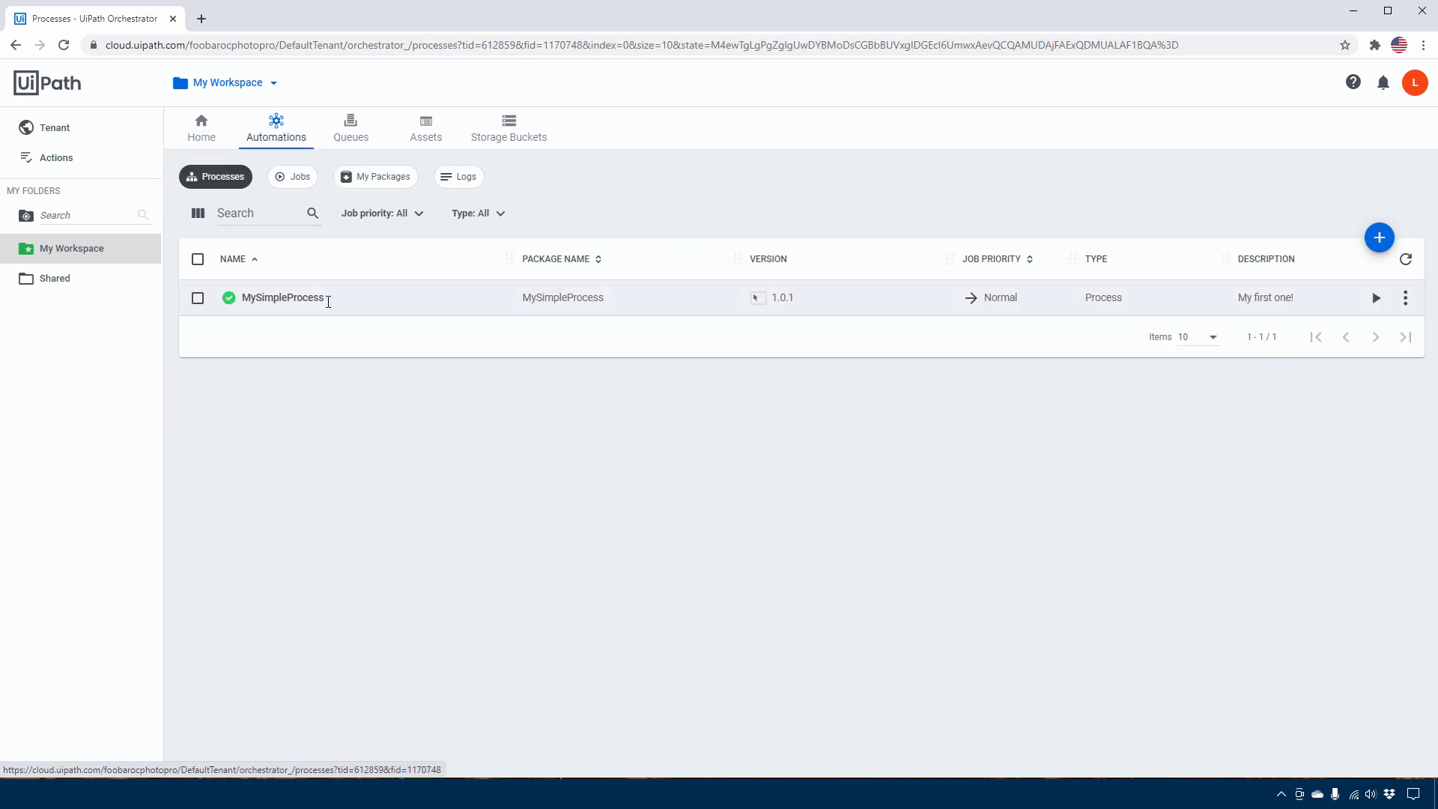
click(355, 794)
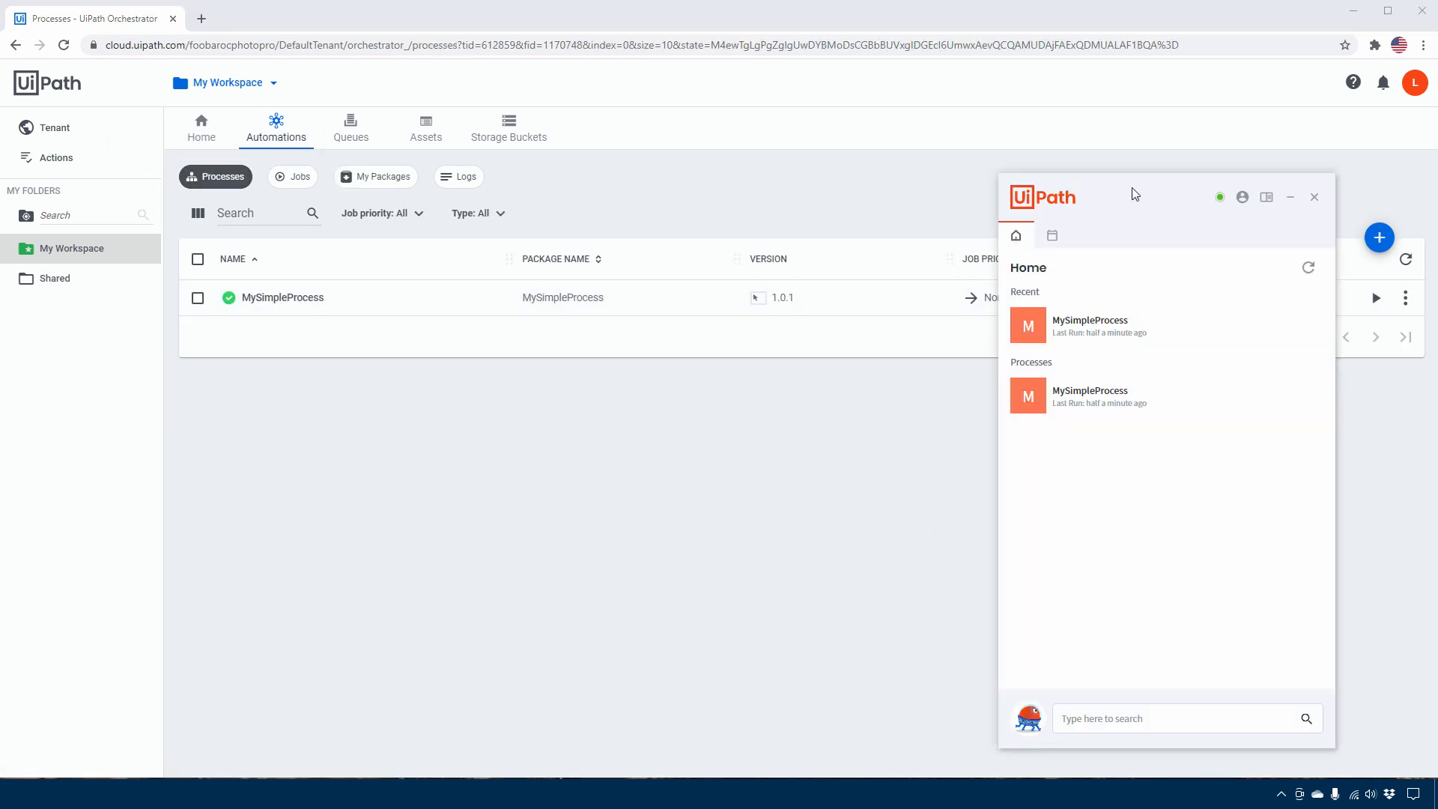
drag(1135, 193, 1168, 200)
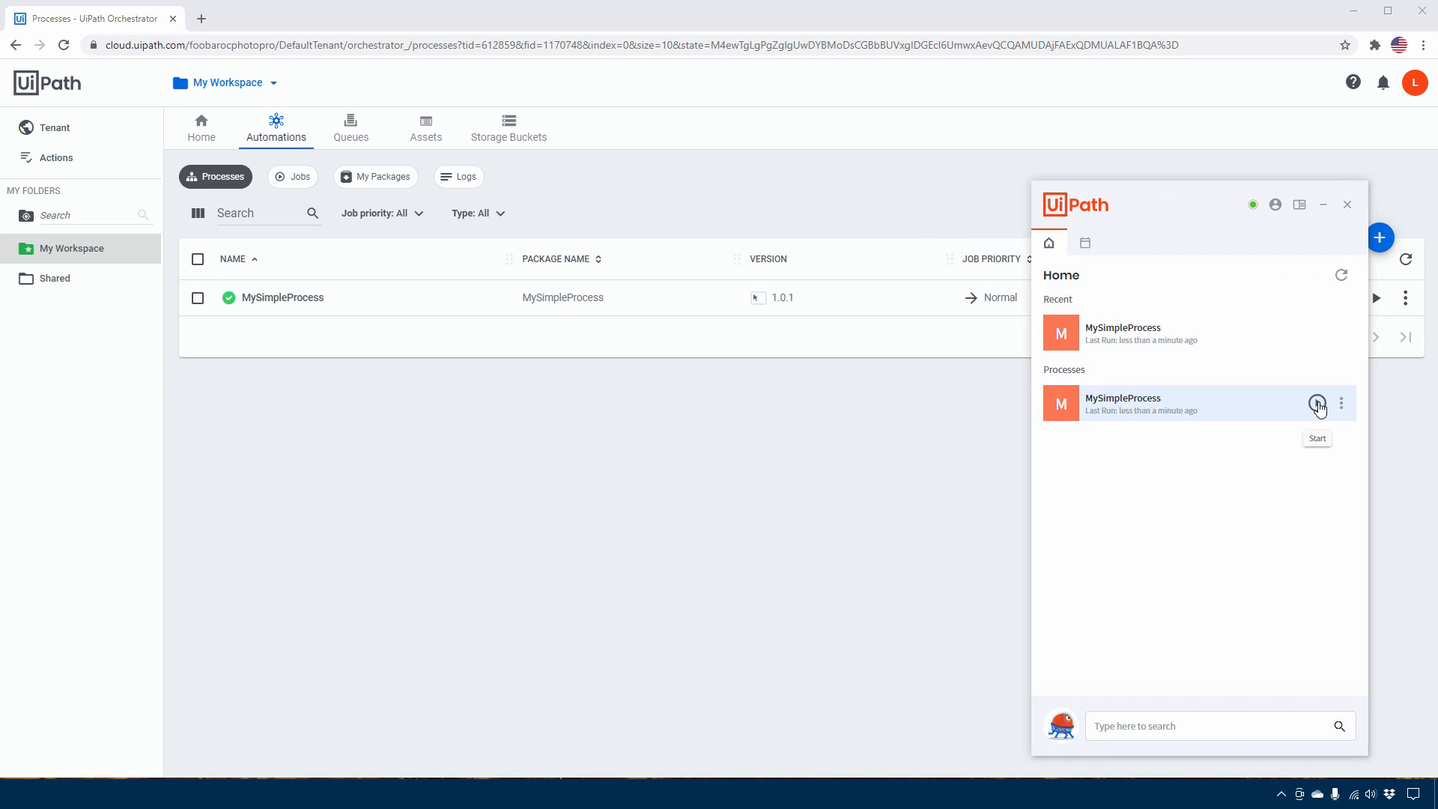